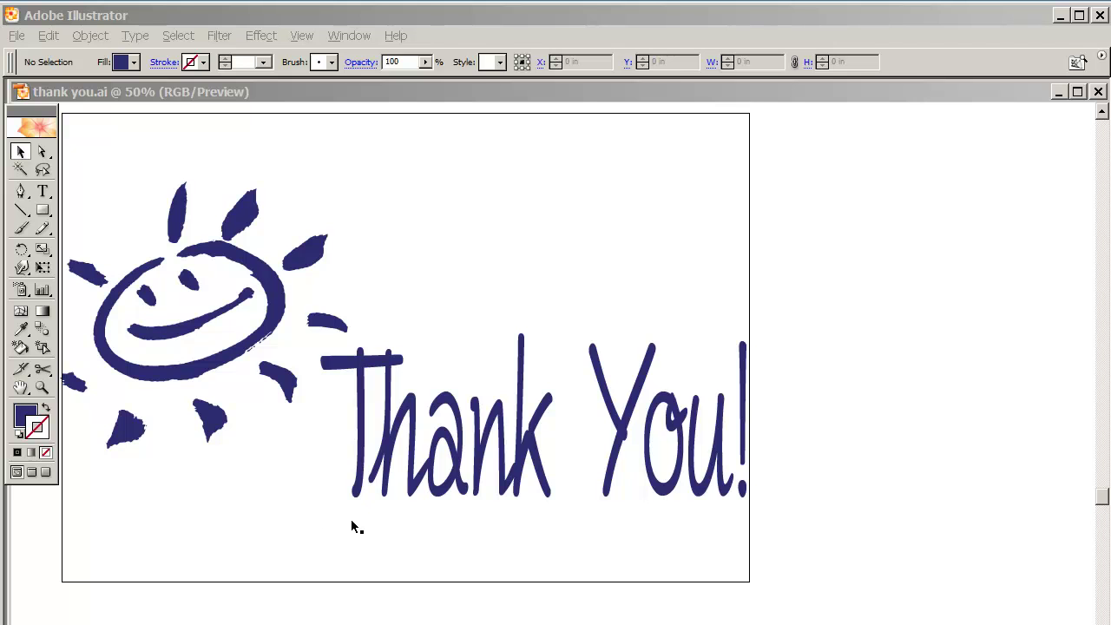
Step: In the Thank You! text, replace the sun glyph character with the letter u
double_click(510, 441)
drag(380, 434, 713, 447)
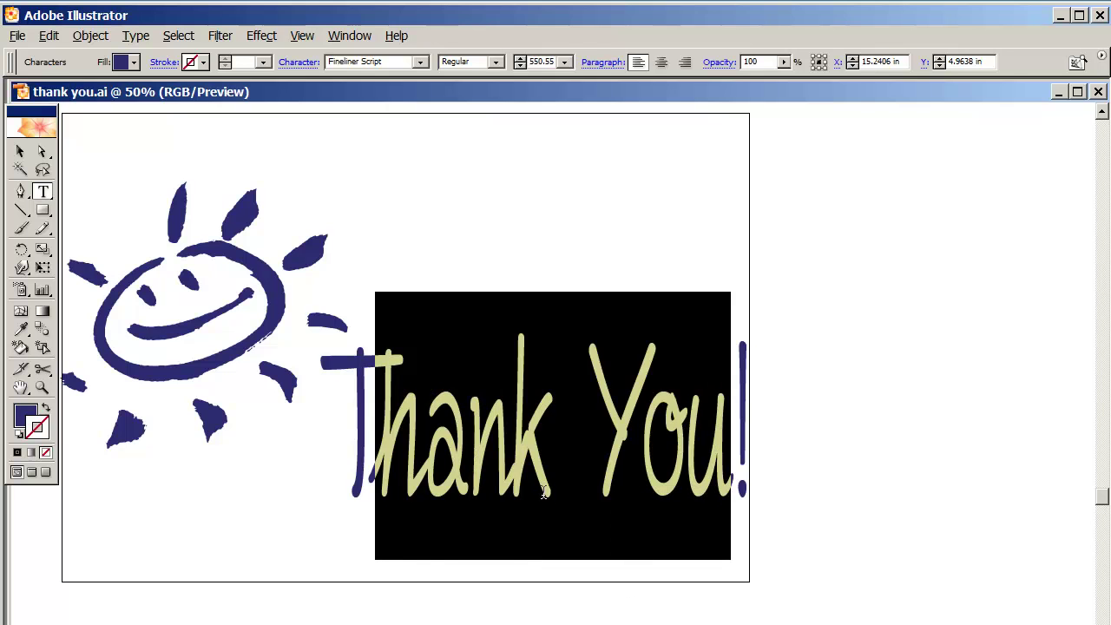
click(457, 391)
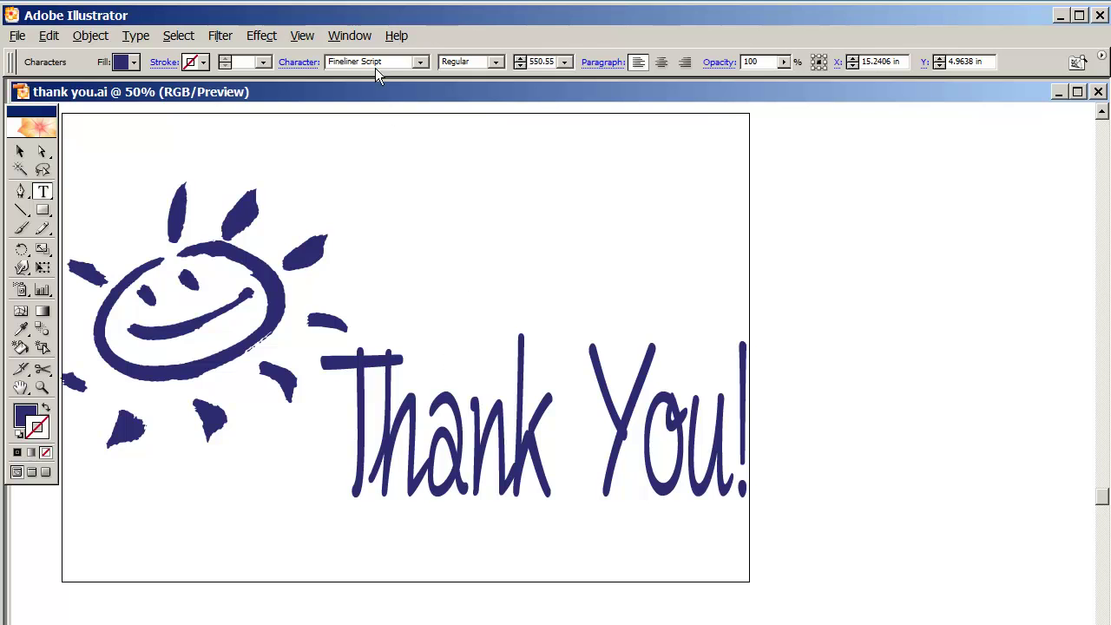
click(504, 460)
key(Left)
key(Left)
key(Left)
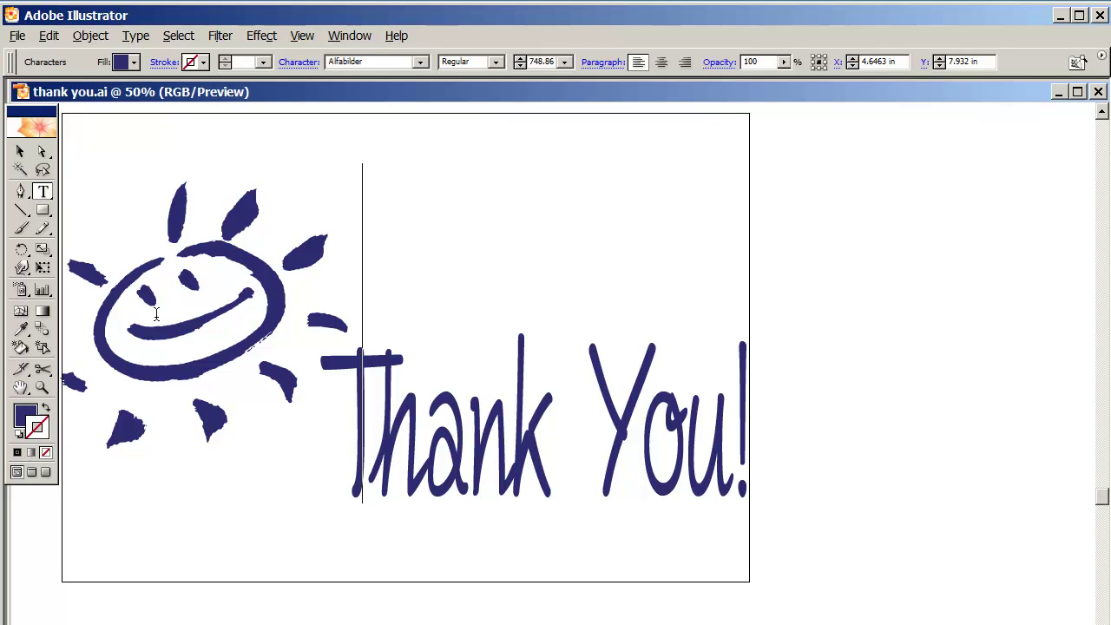
key(shift+Left)
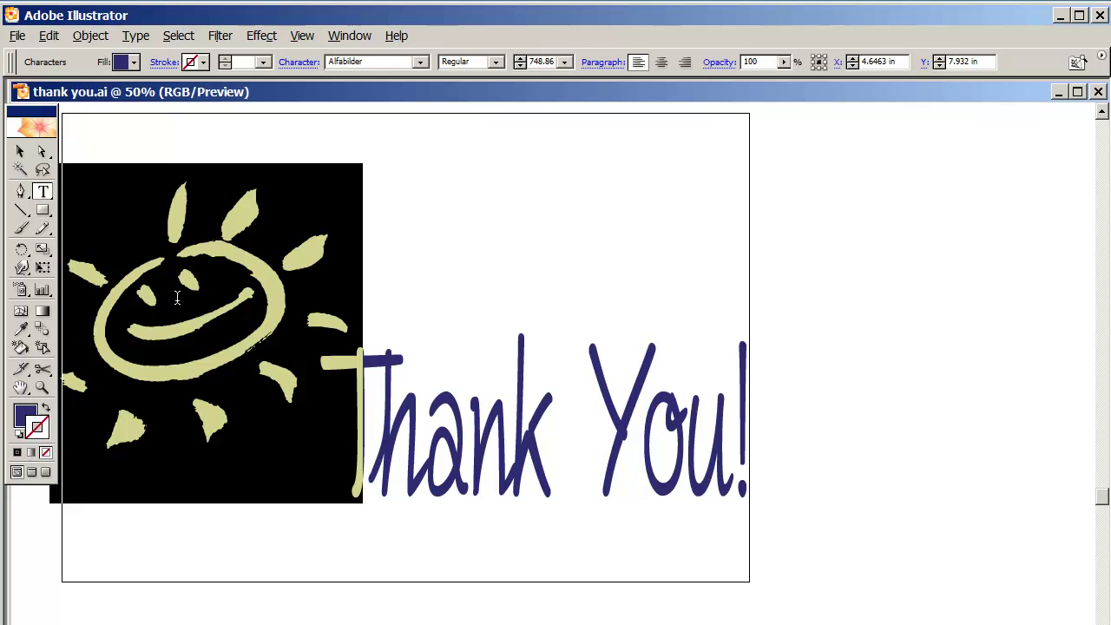
text(u)
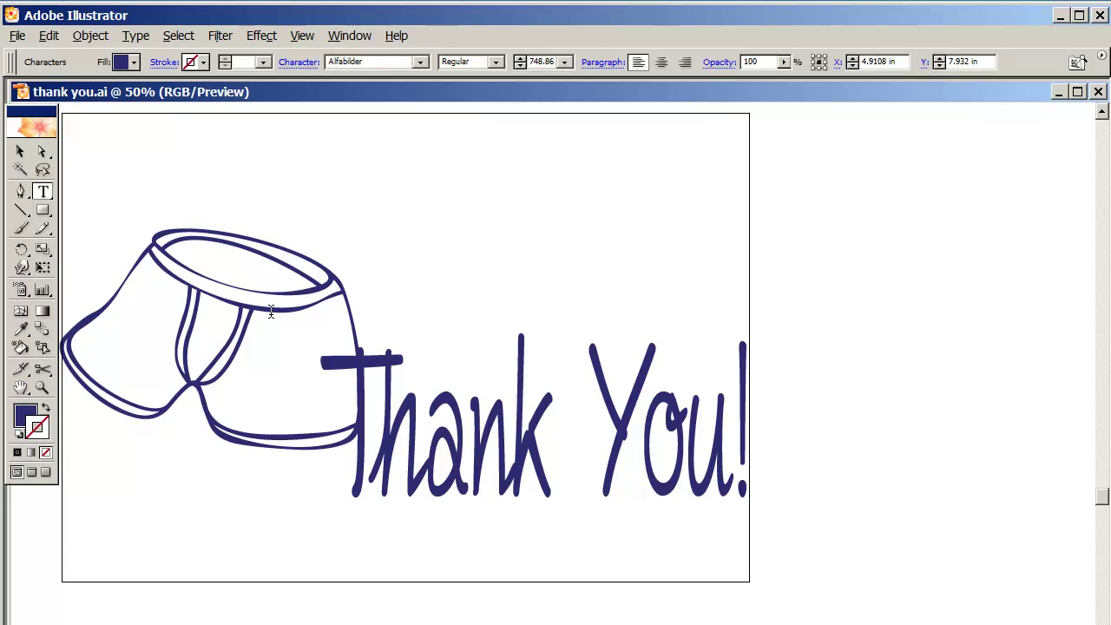
Step: Replace the underwear and guitar glyphs with g and s, then undo the last selection
drag(271, 313, 200, 302)
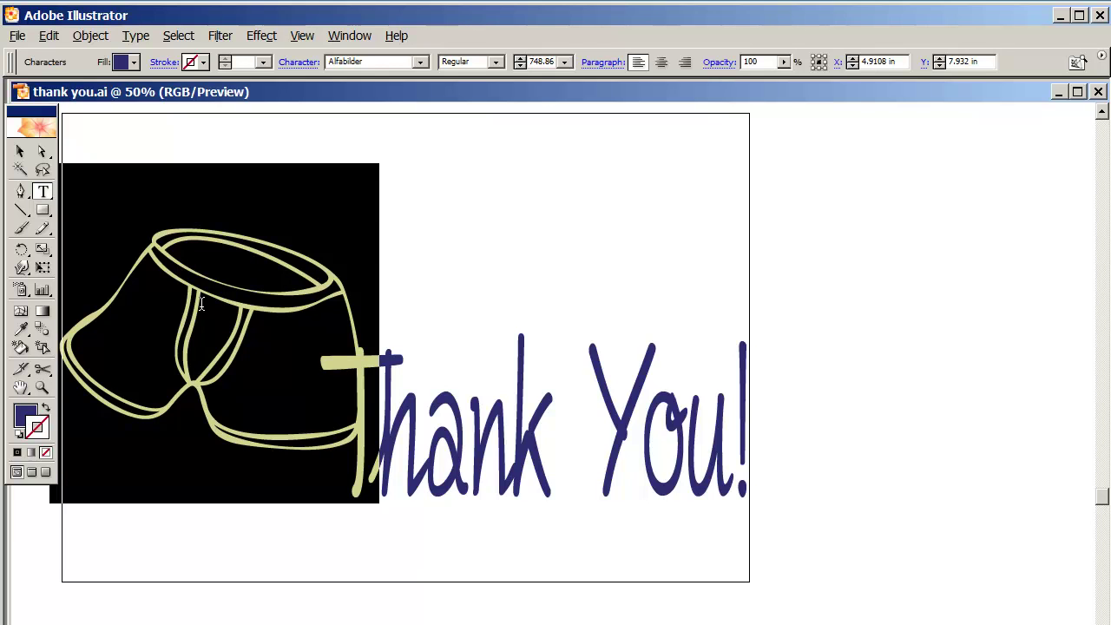
text(g)
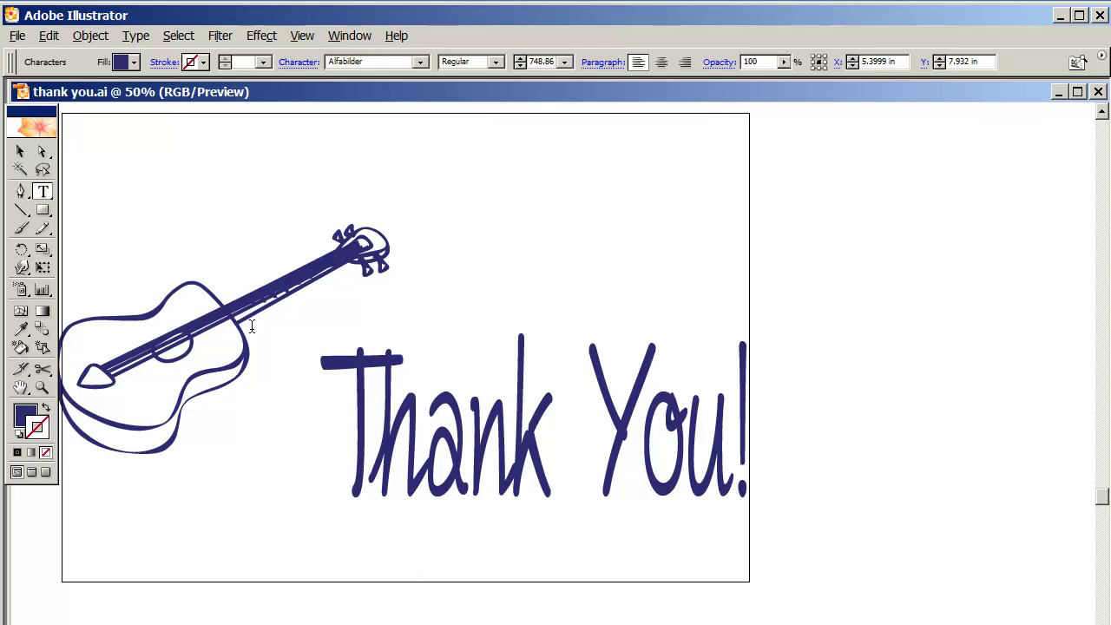
key(shift+Left)
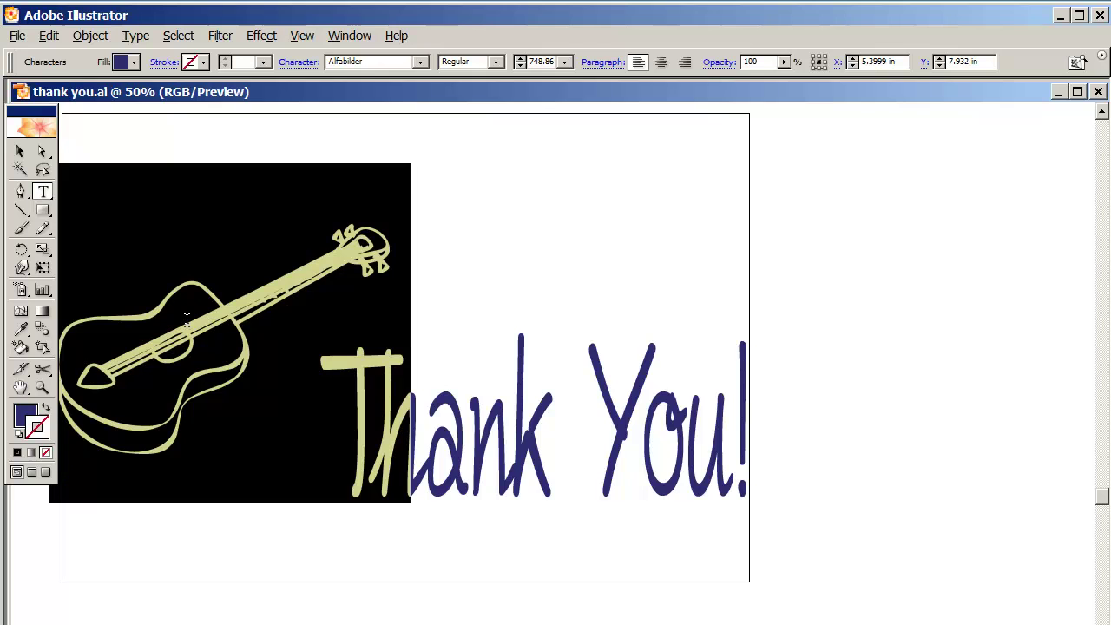
text(s)
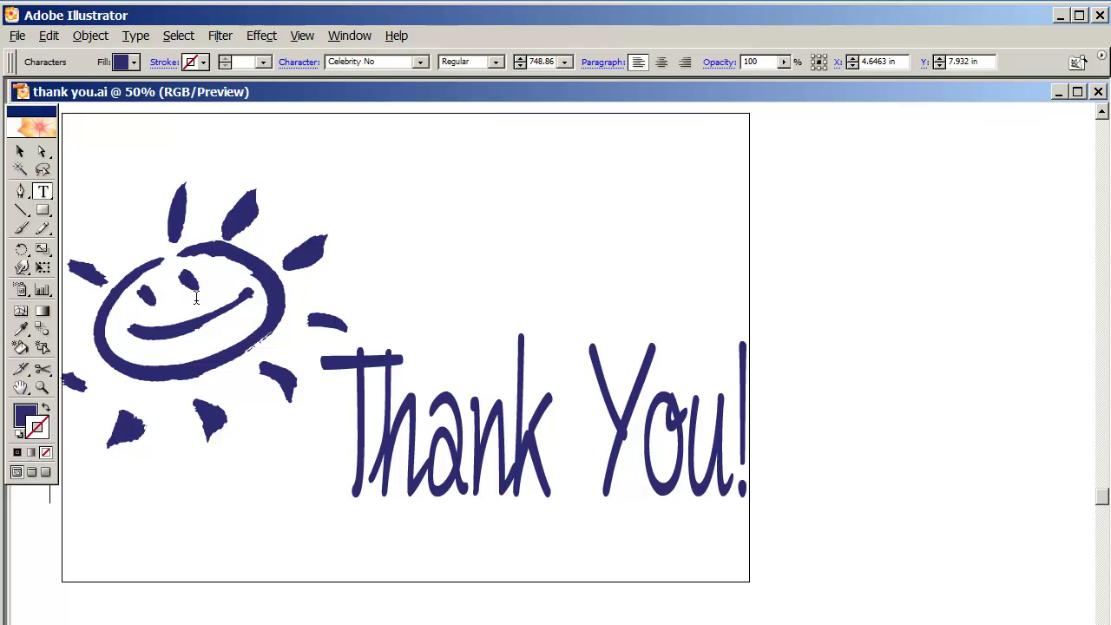
double_click(201, 295)
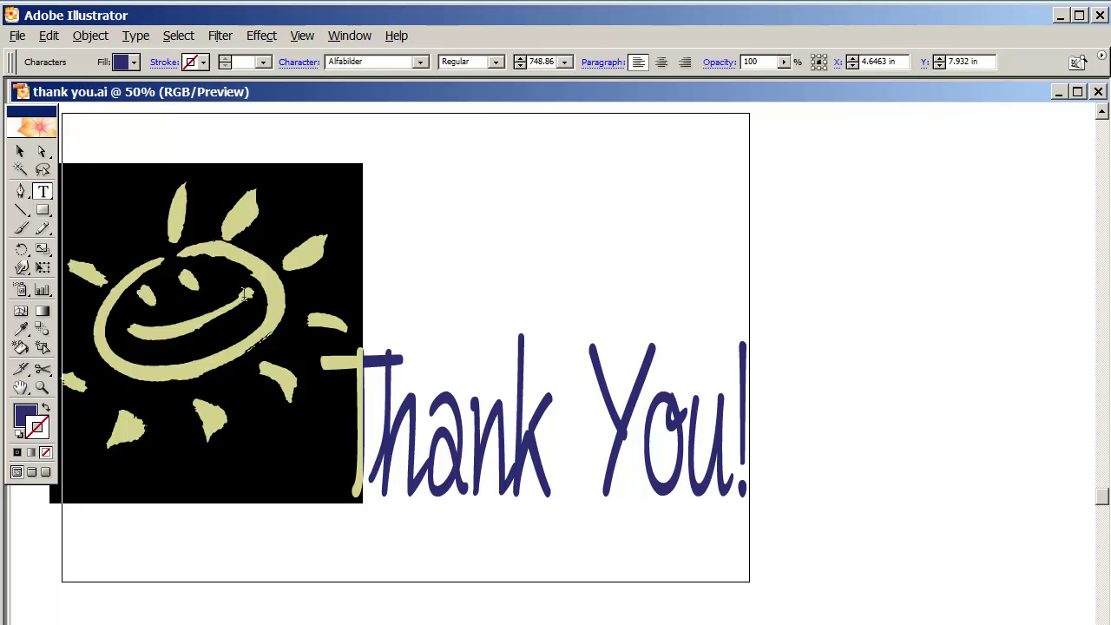
key(ctrl+z)
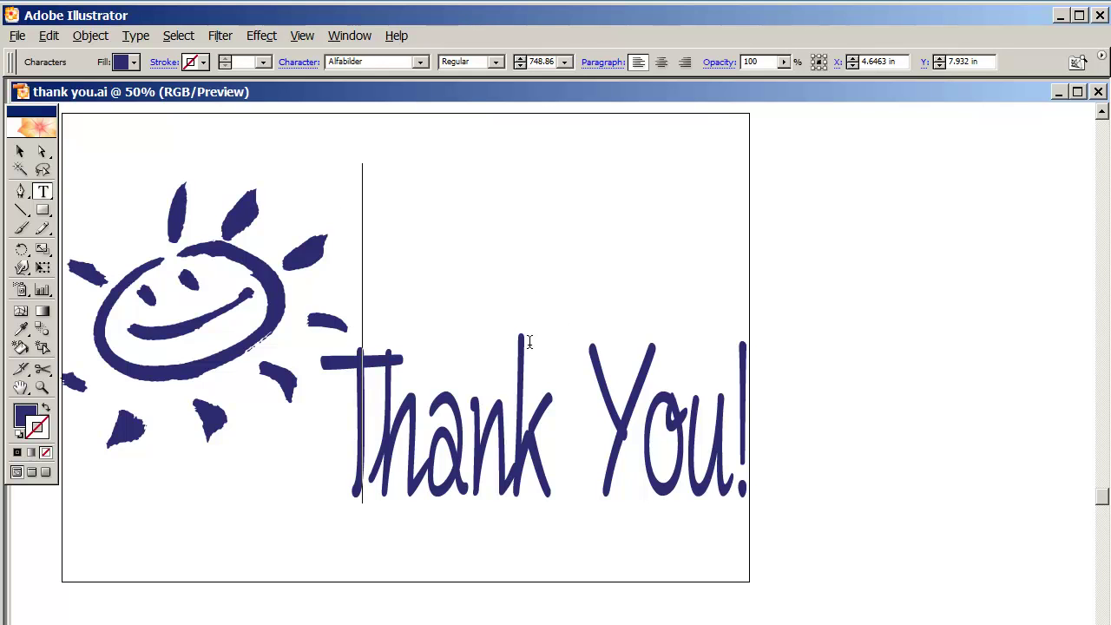
Step: Open the CutStudio plug-in panel from the Window menu and reposition it
click(350, 35)
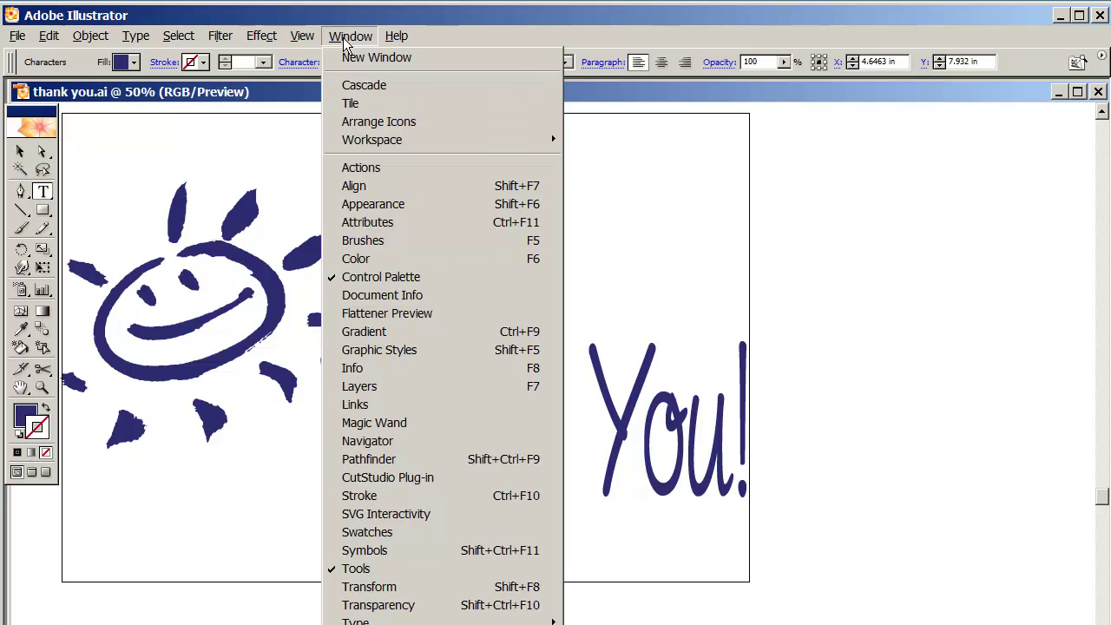
click(422, 478)
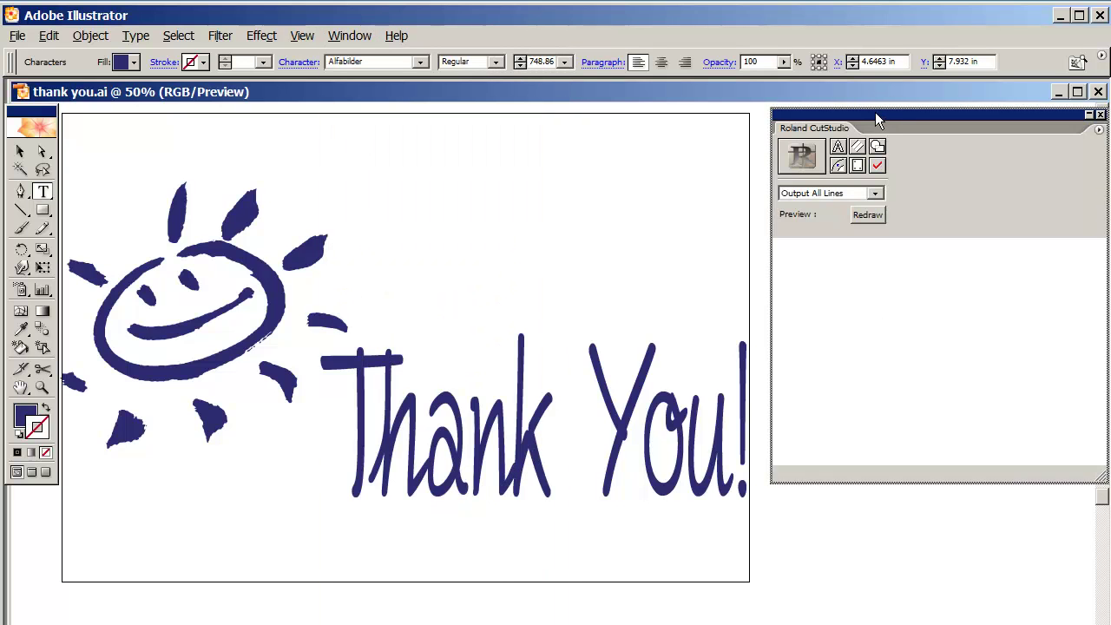
drag(875, 112, 864, 117)
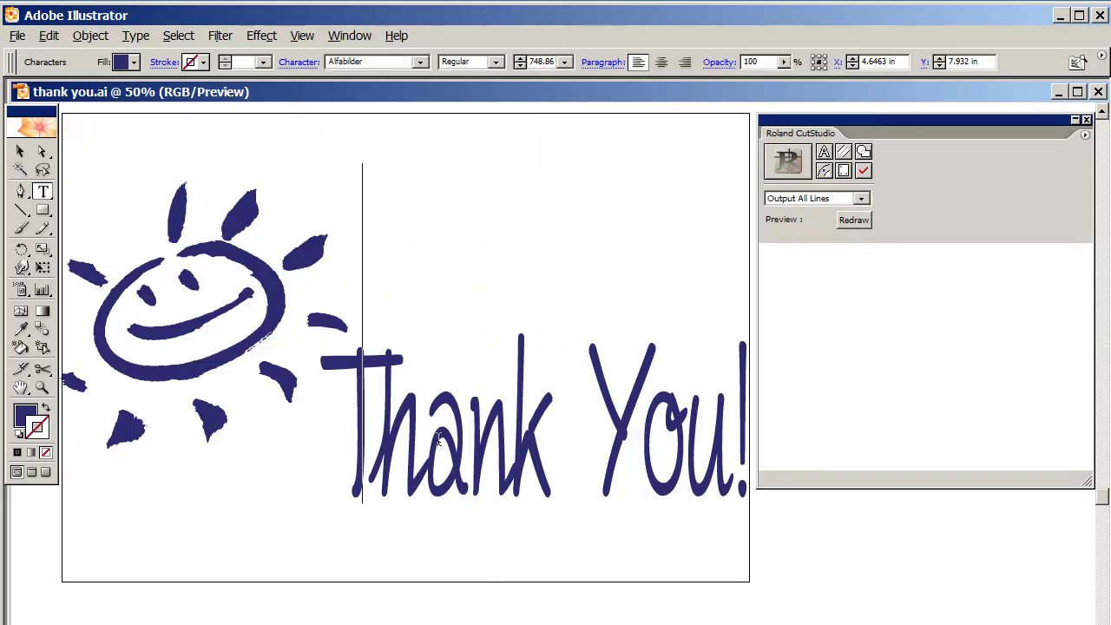
Step: Convert the Thank You! text to outlines and enlarge the CutStudio panel to preview them
click(468, 434)
click(20, 152)
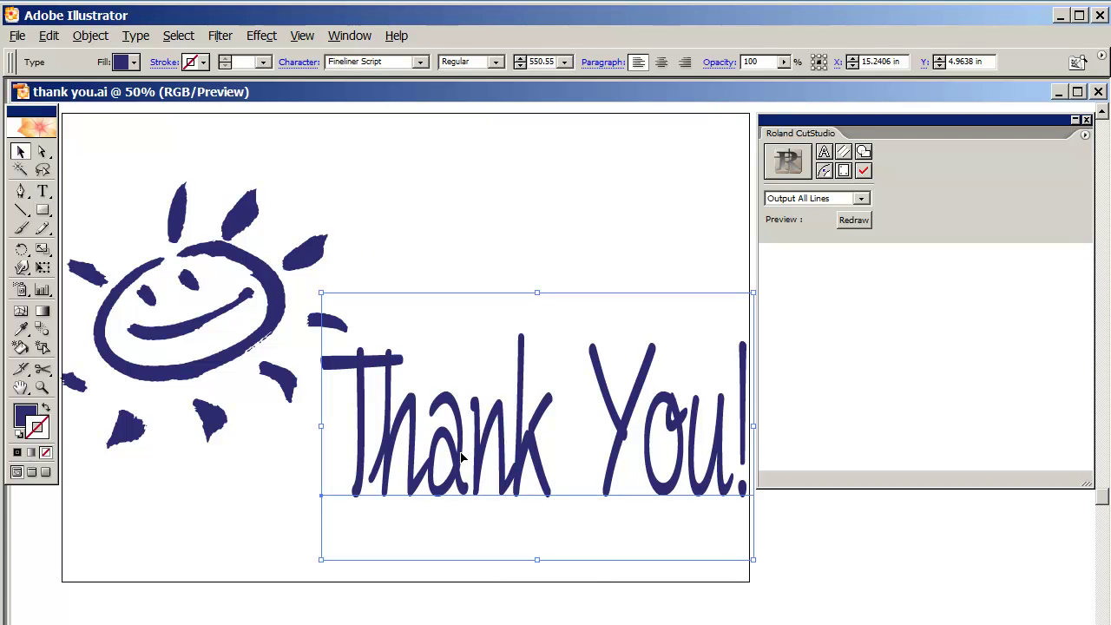
right_click(461, 453)
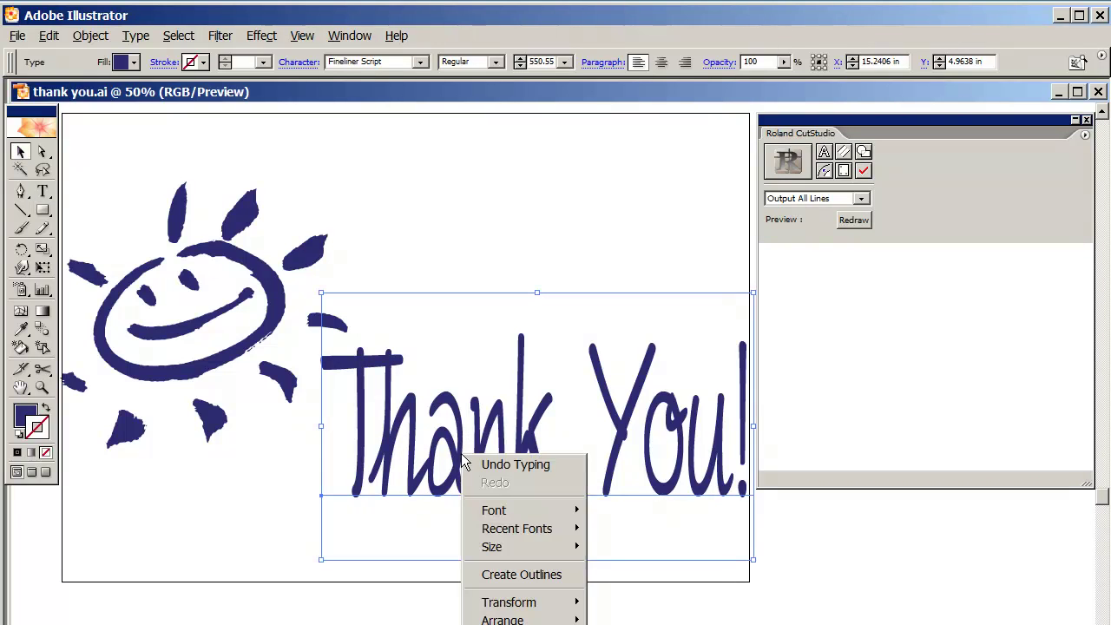
click(521, 576)
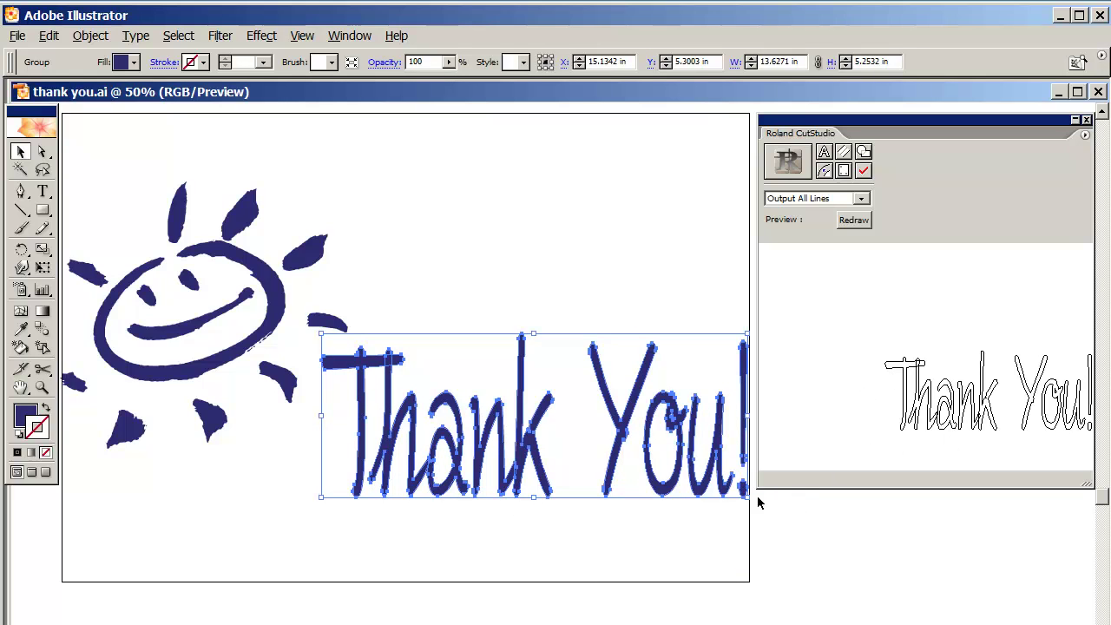
drag(754, 489, 820, 540)
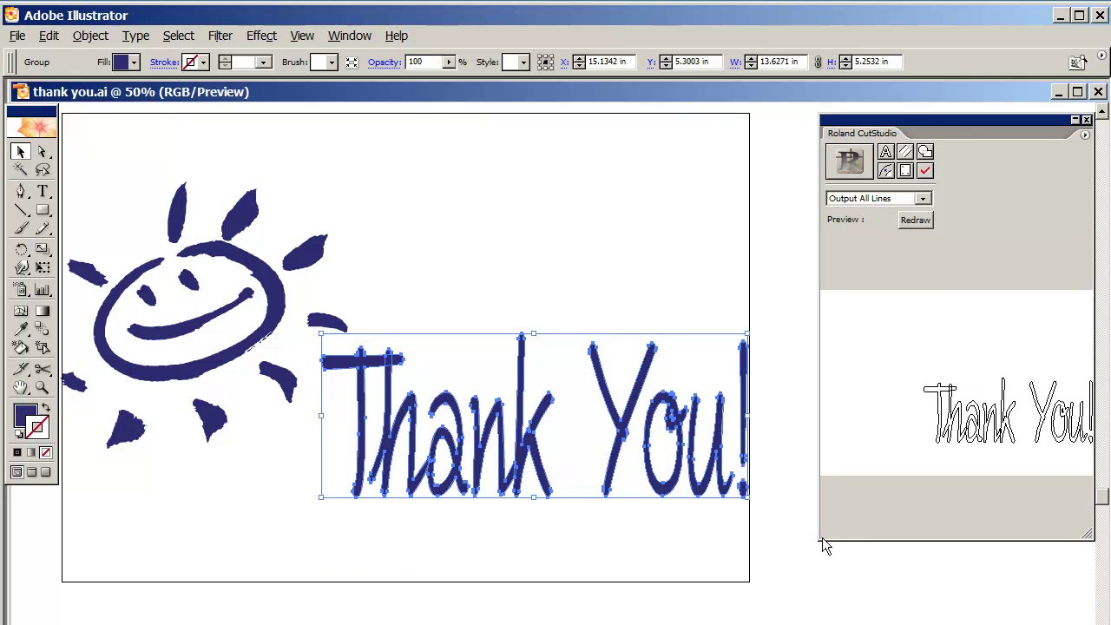
drag(818, 539, 64, 595)
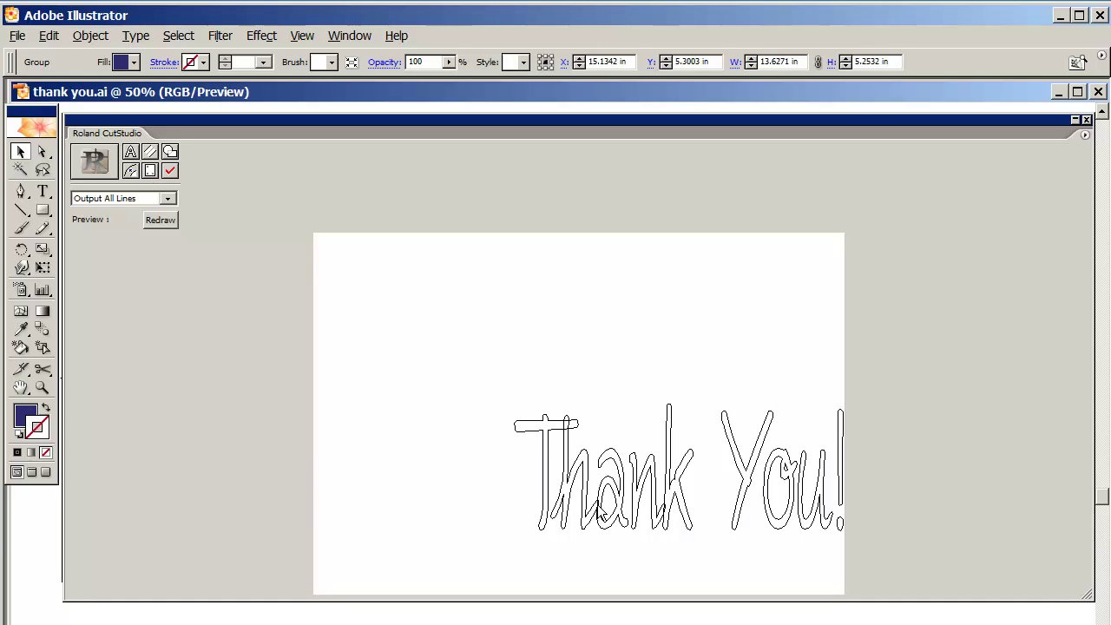
Step: Send the outlined paths to CutStudio, zoom in and out on them, then close without saving
click(98, 167)
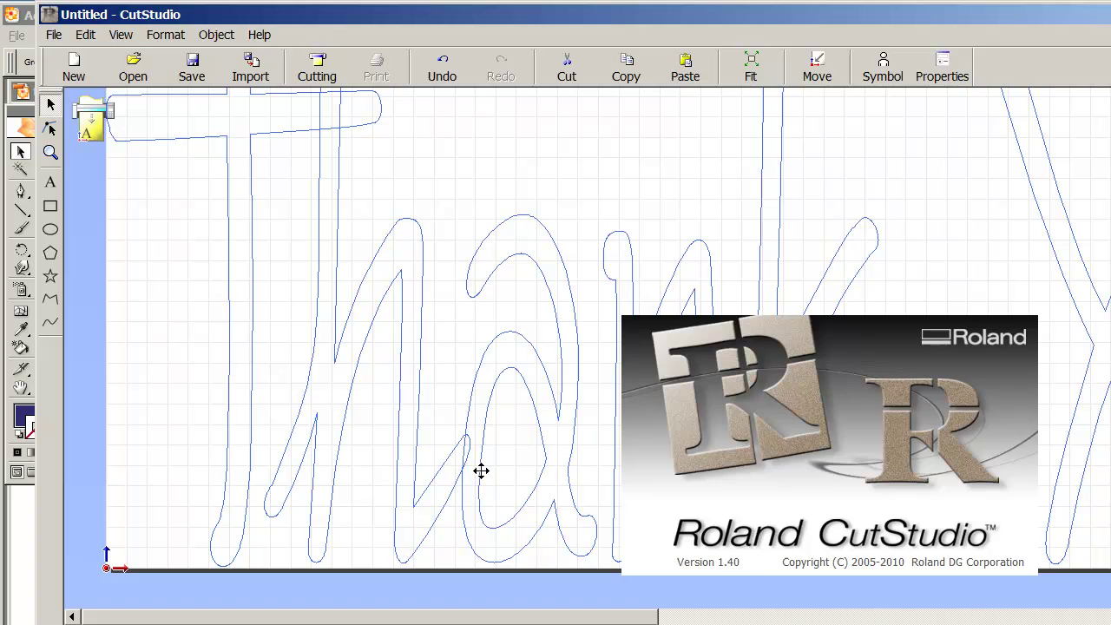
scroll(324, 141, down, 2)
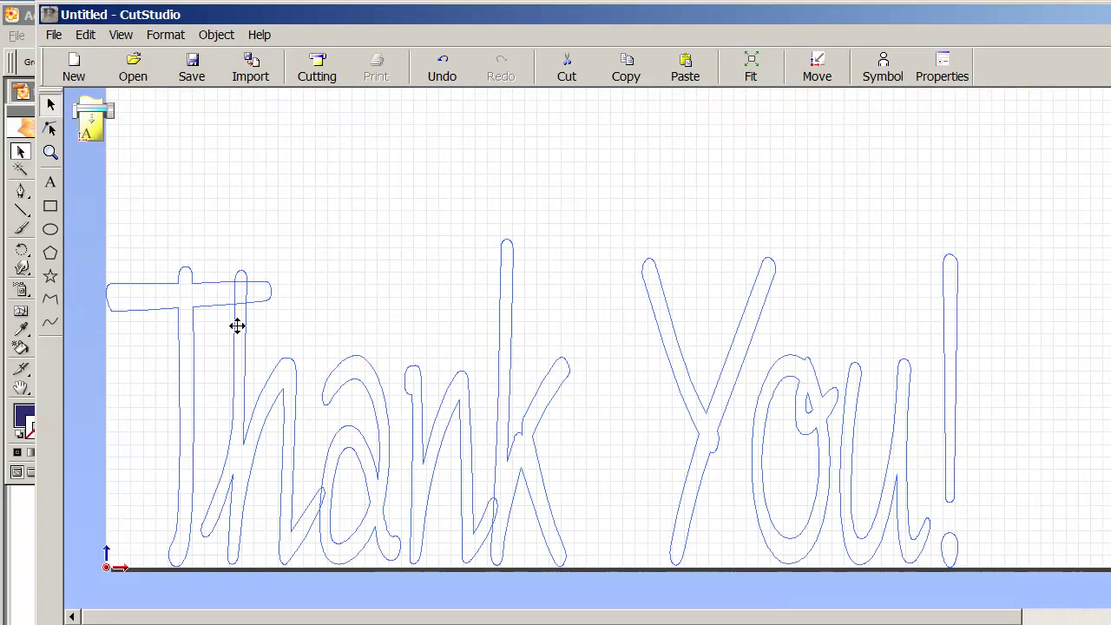
scroll(235, 325, up, 1)
scroll(240, 296, up, 1)
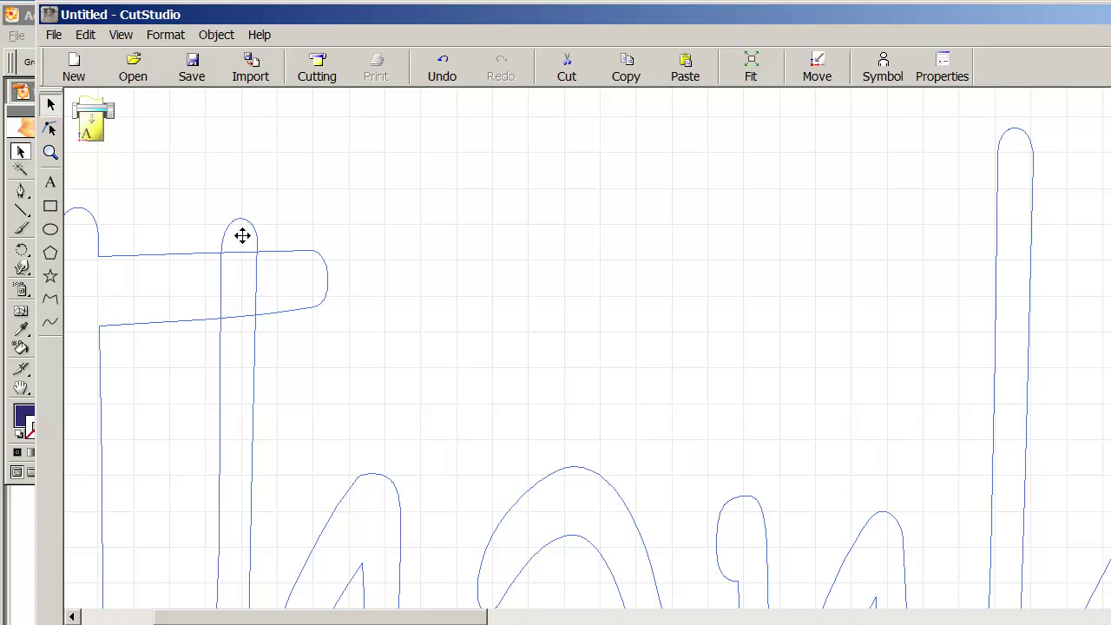
scroll(276, 401, down, 4)
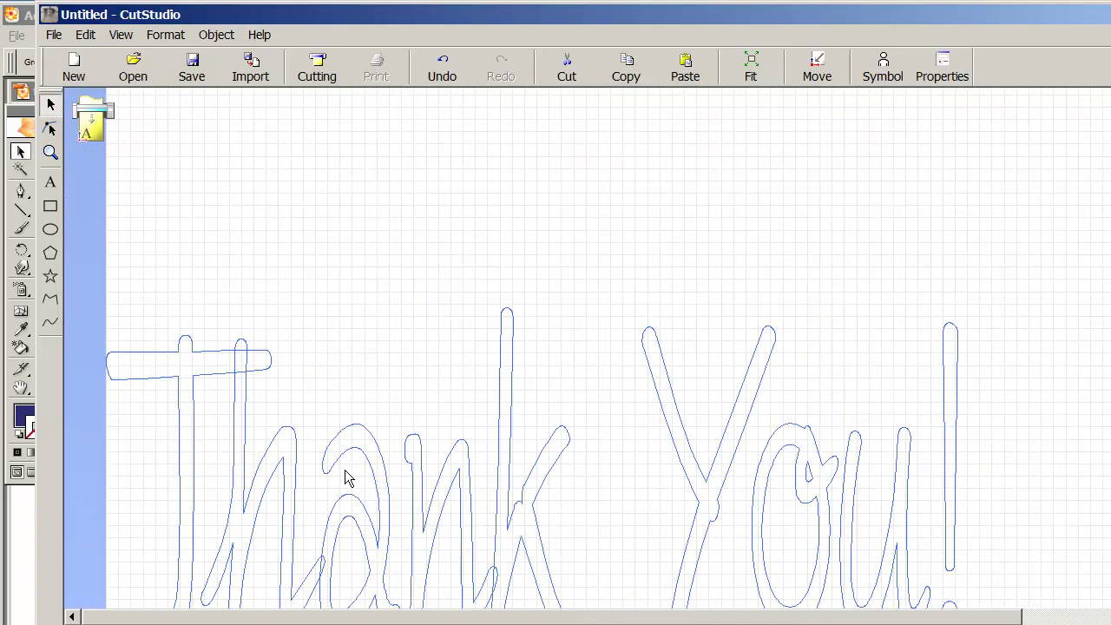
scroll(315, 553, up, 4)
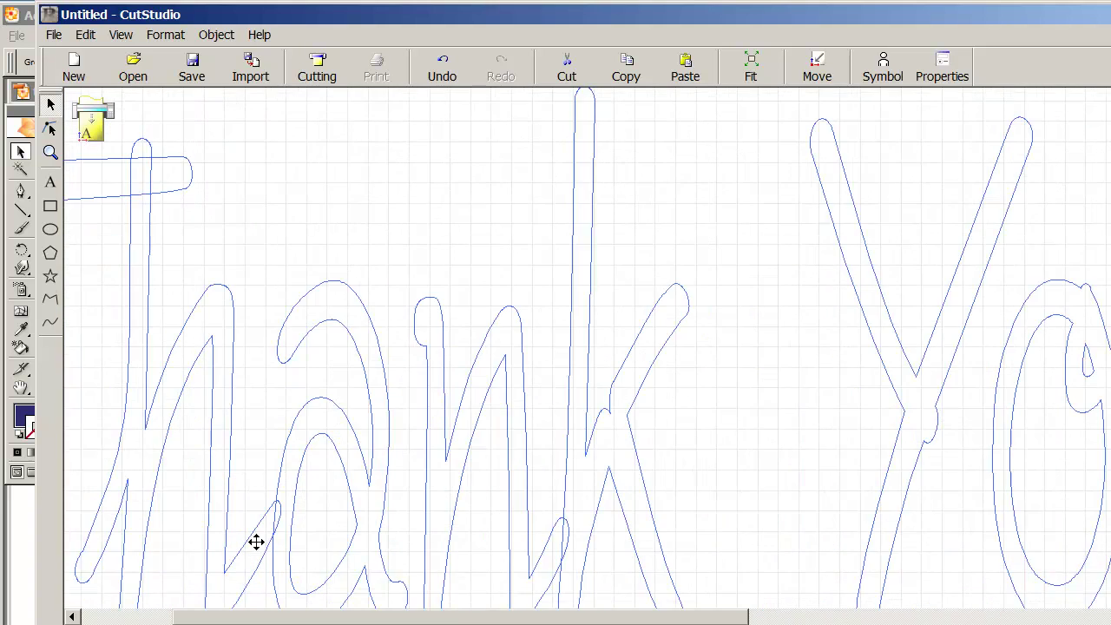
scroll(293, 535, up, 1)
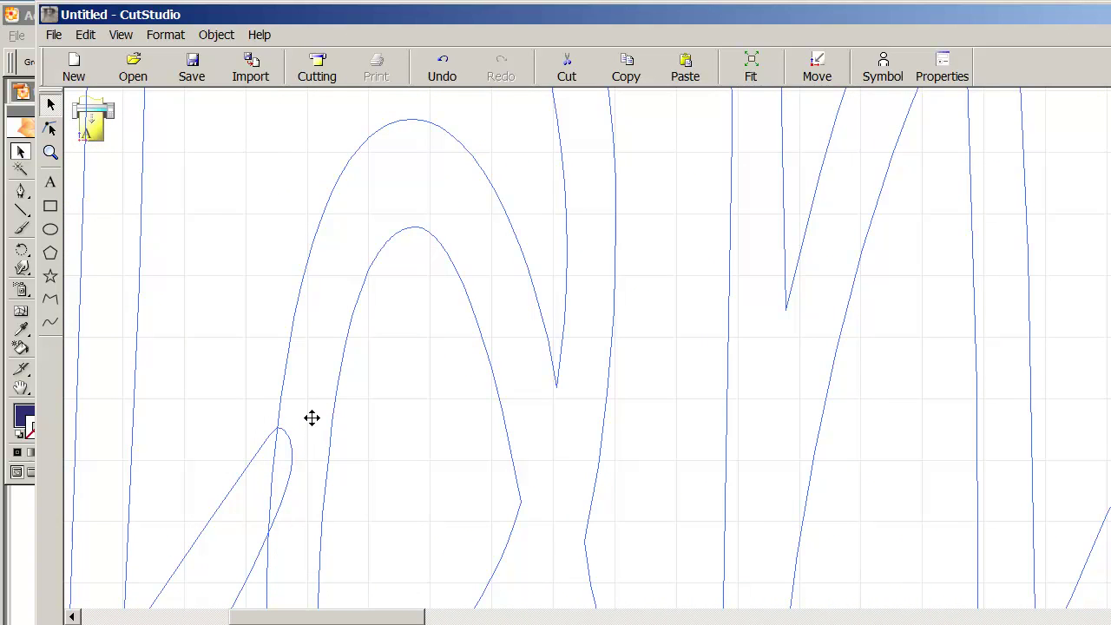
scroll(312, 418, down, 3)
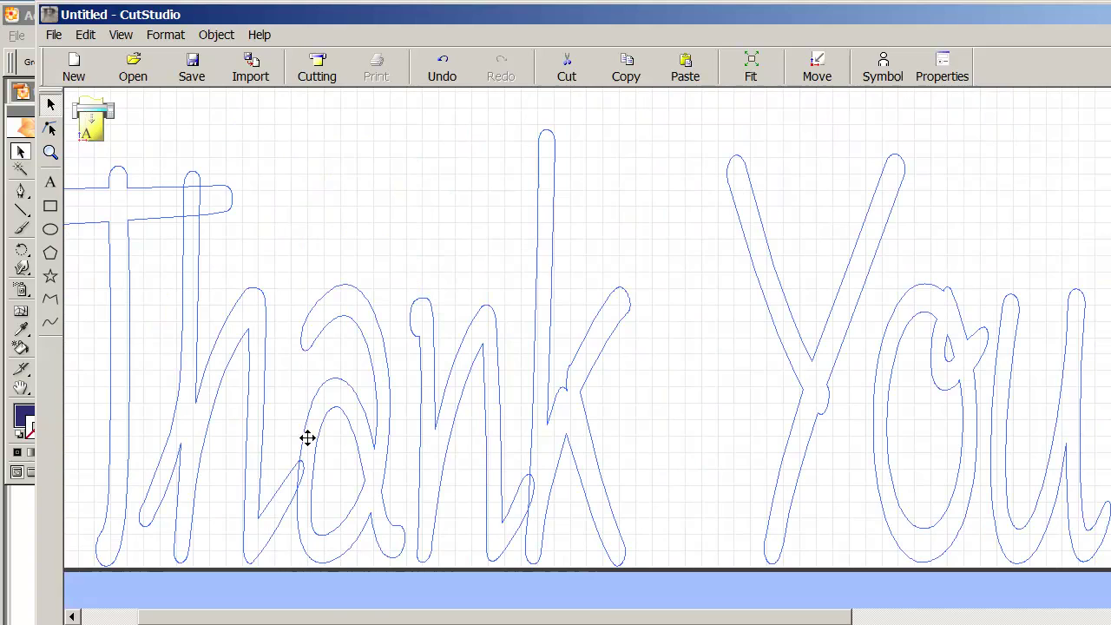
scroll(538, 520, up, 3)
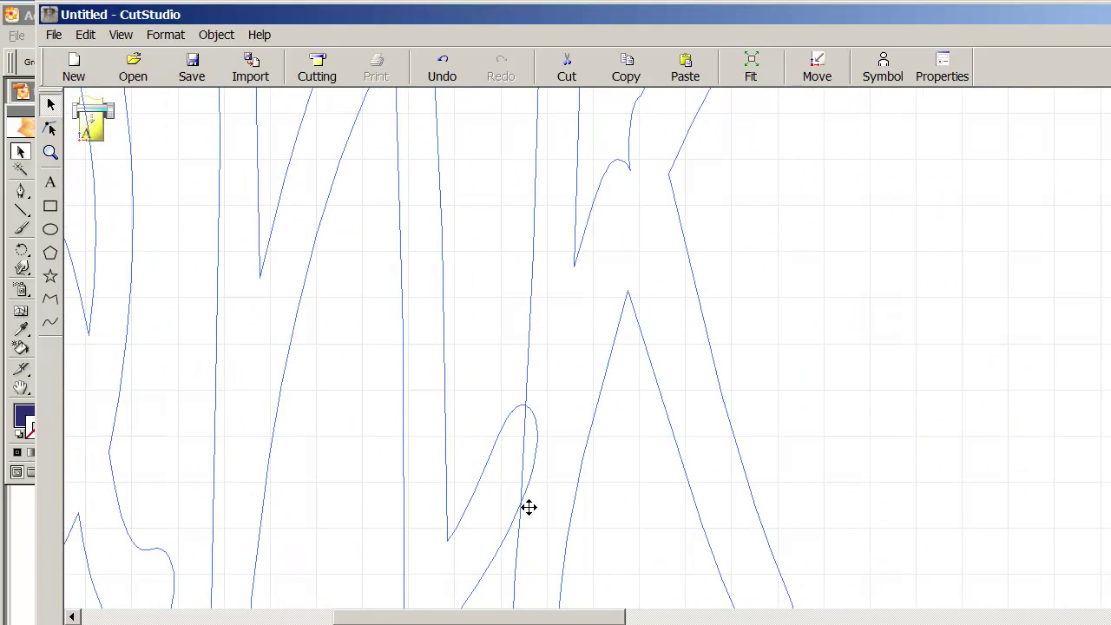
scroll(529, 505, down, 3)
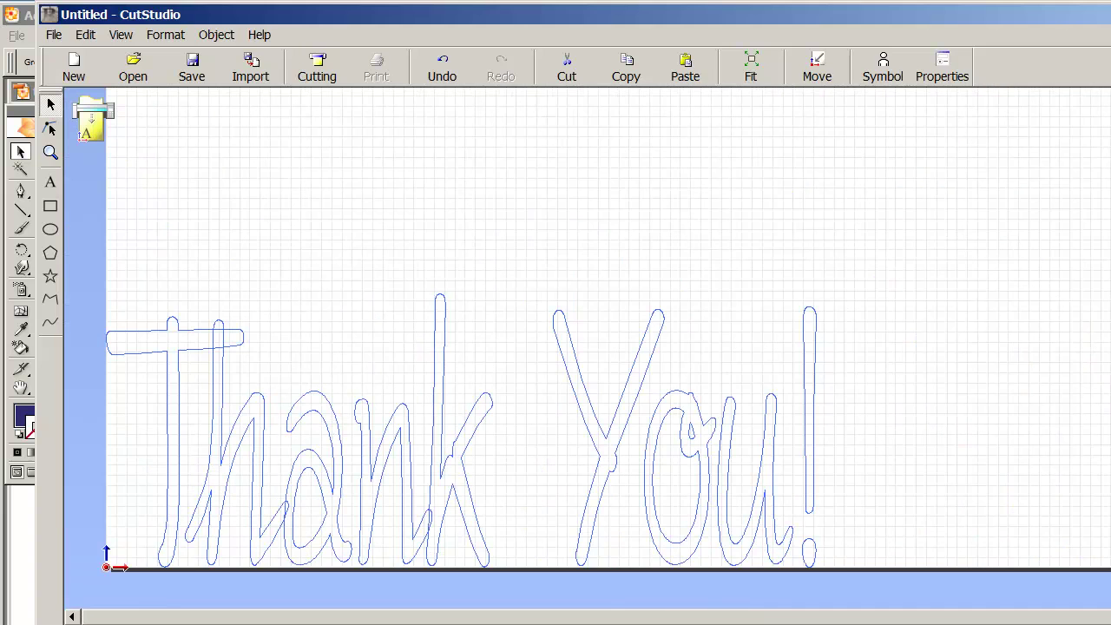
key(alt+F4)
click(684, 376)
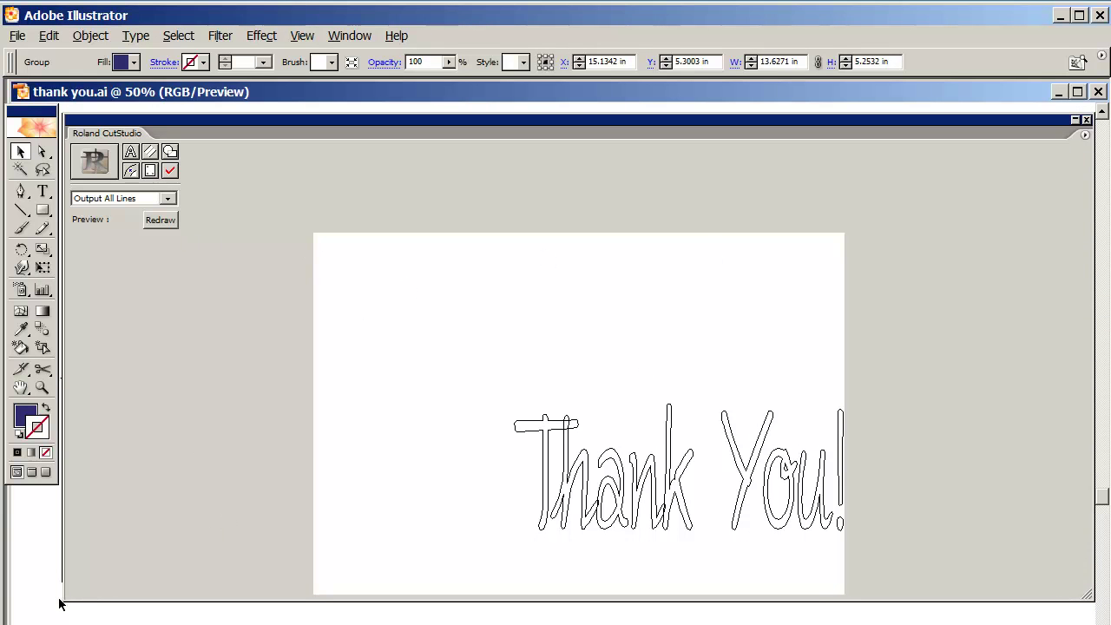
Step: Shrink the CutStudio panel and copy the Thank You! lettering group
drag(63, 599, 751, 471)
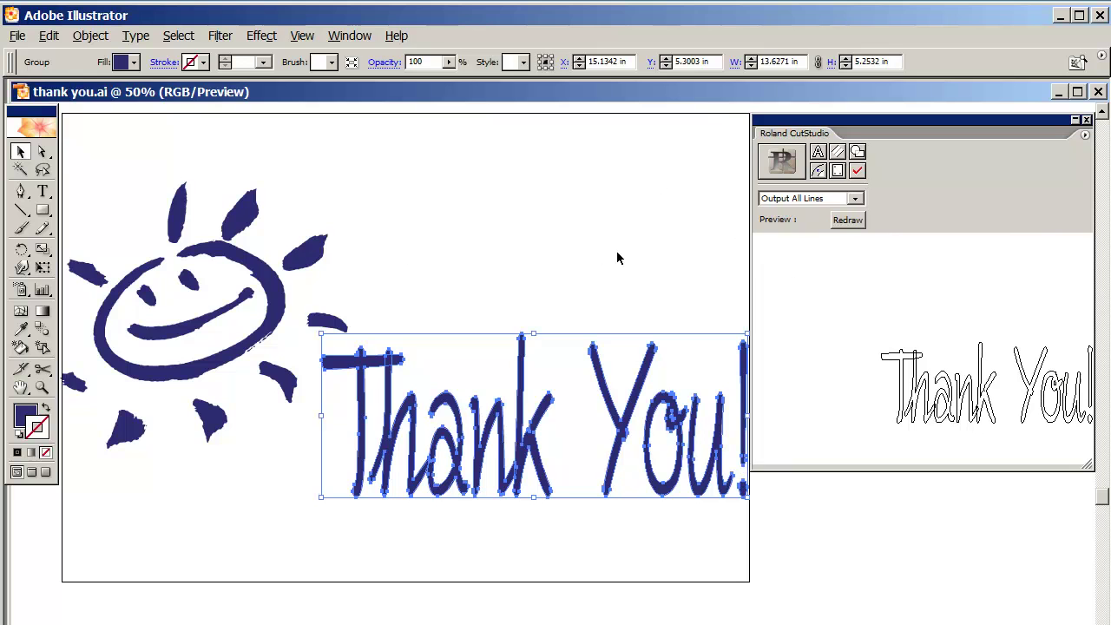
click(513, 305)
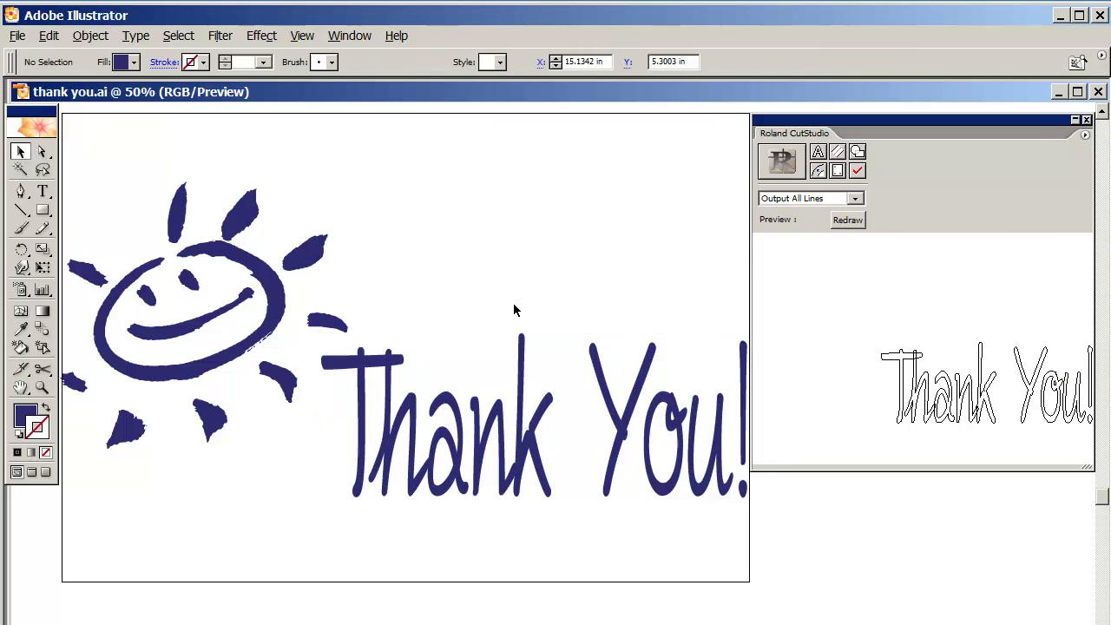
click(500, 444)
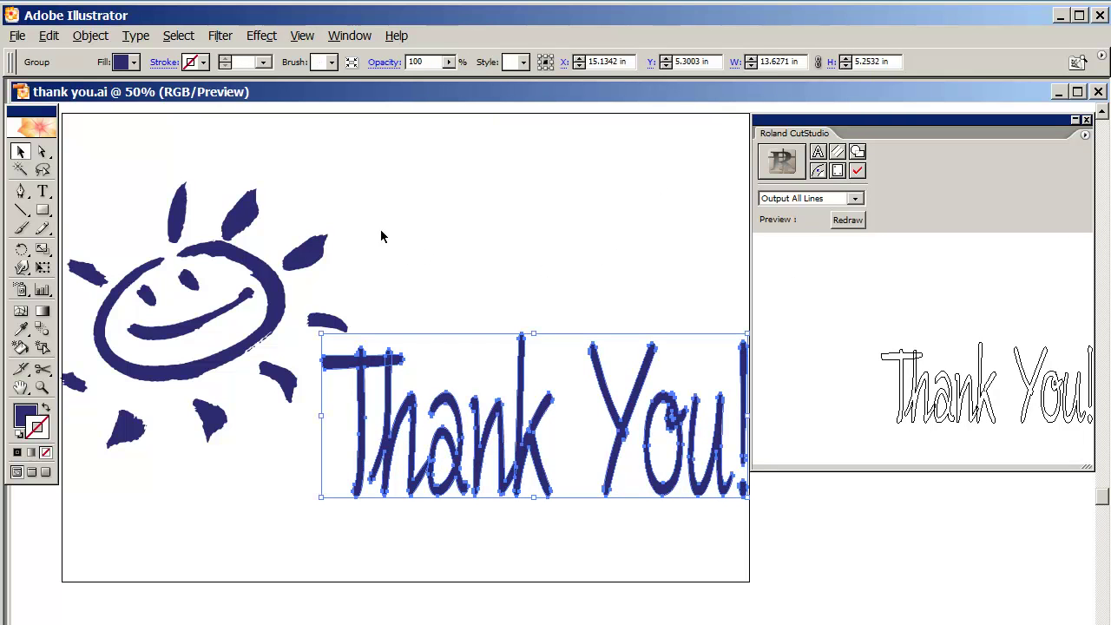
click(49, 35)
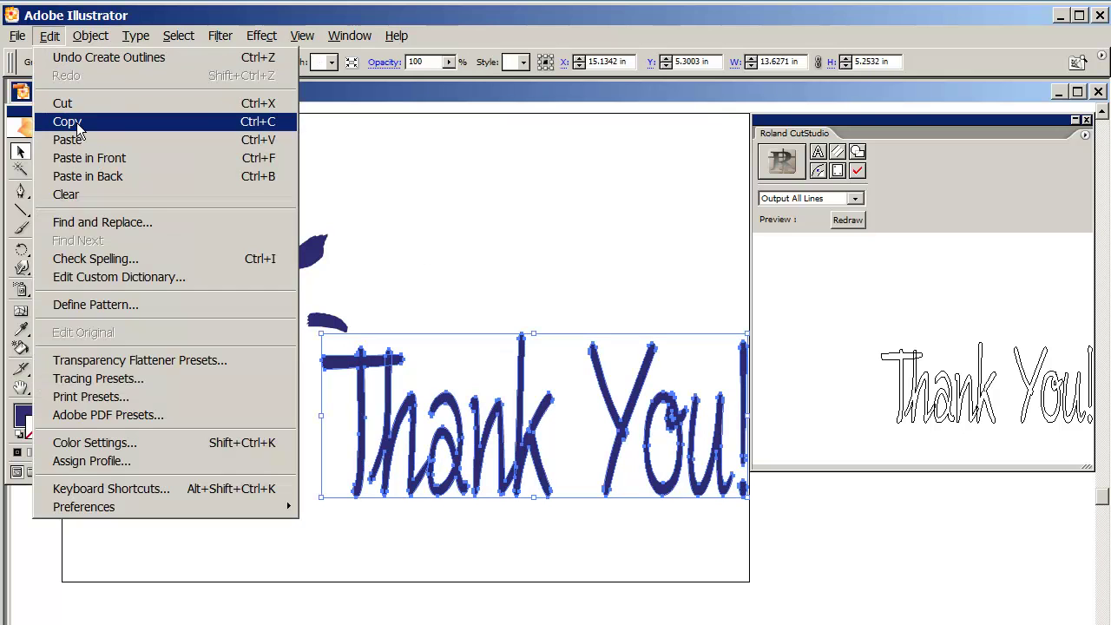
click(77, 123)
click(432, 207)
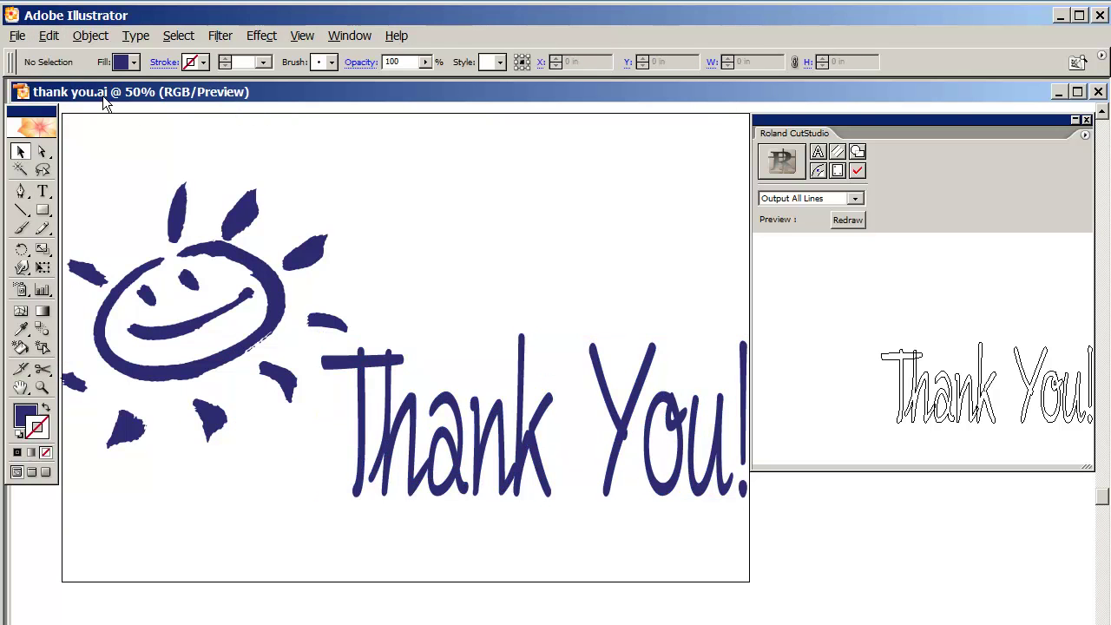
Step: Create a new 22 × 15 in document and zoom out to 50% to see the artboard
click(17, 35)
click(35, 55)
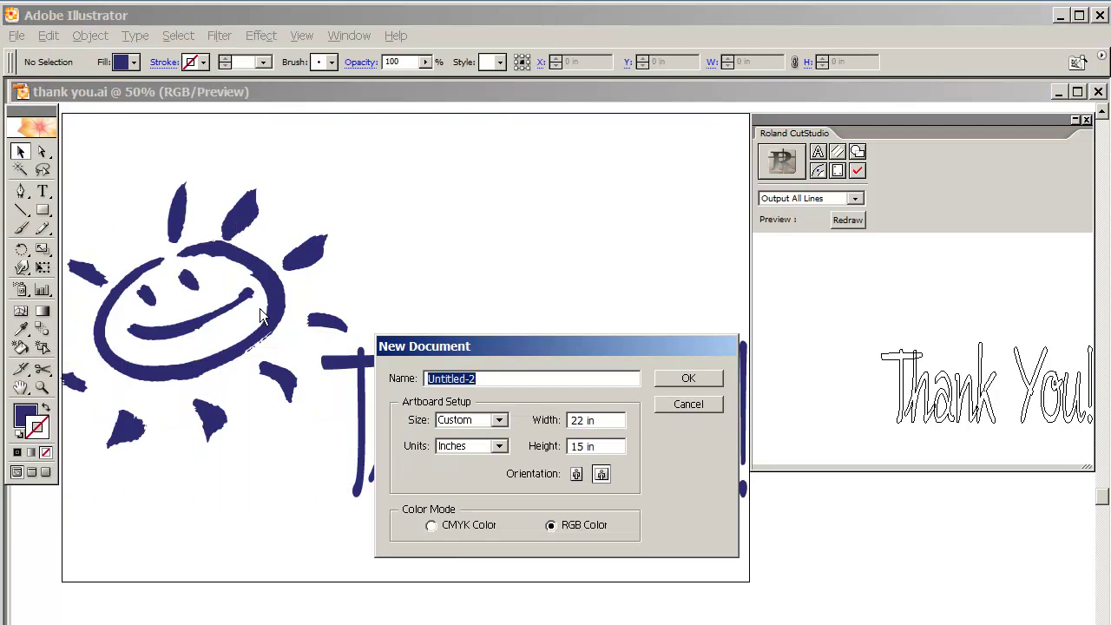
click(690, 381)
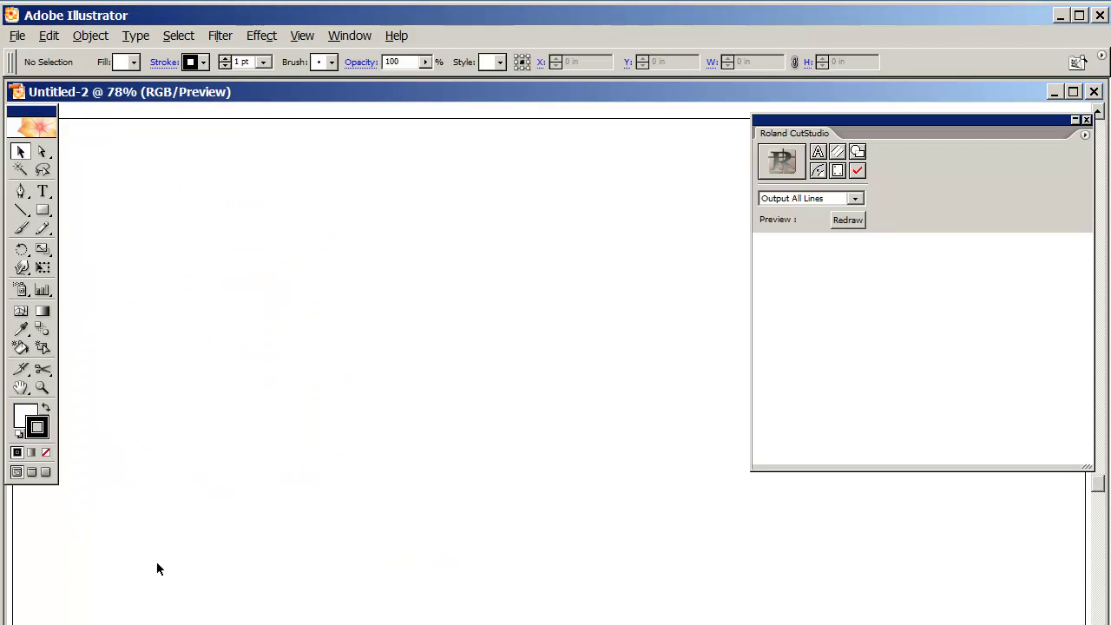
click(42, 388)
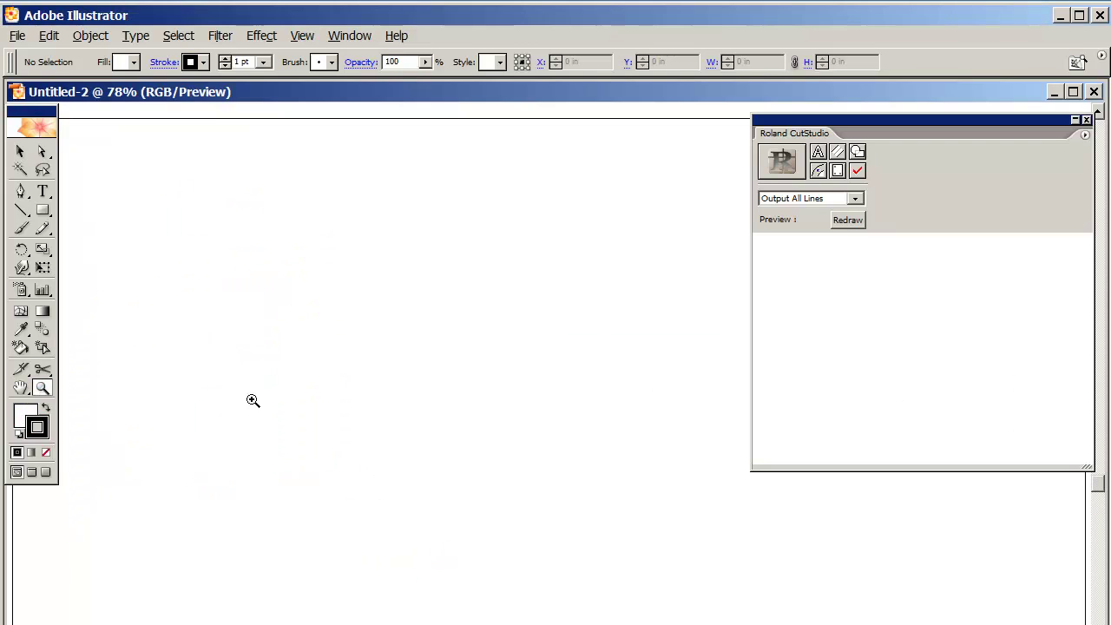
alt+click(349, 320)
alt+click(382, 283)
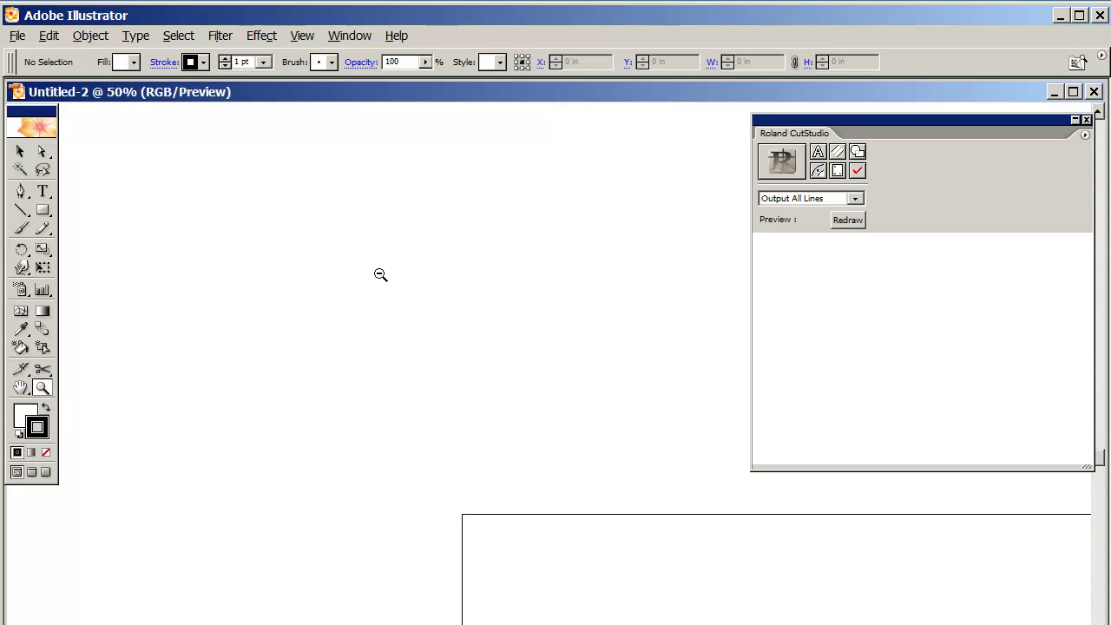
scroll(544, 398, down, 10)
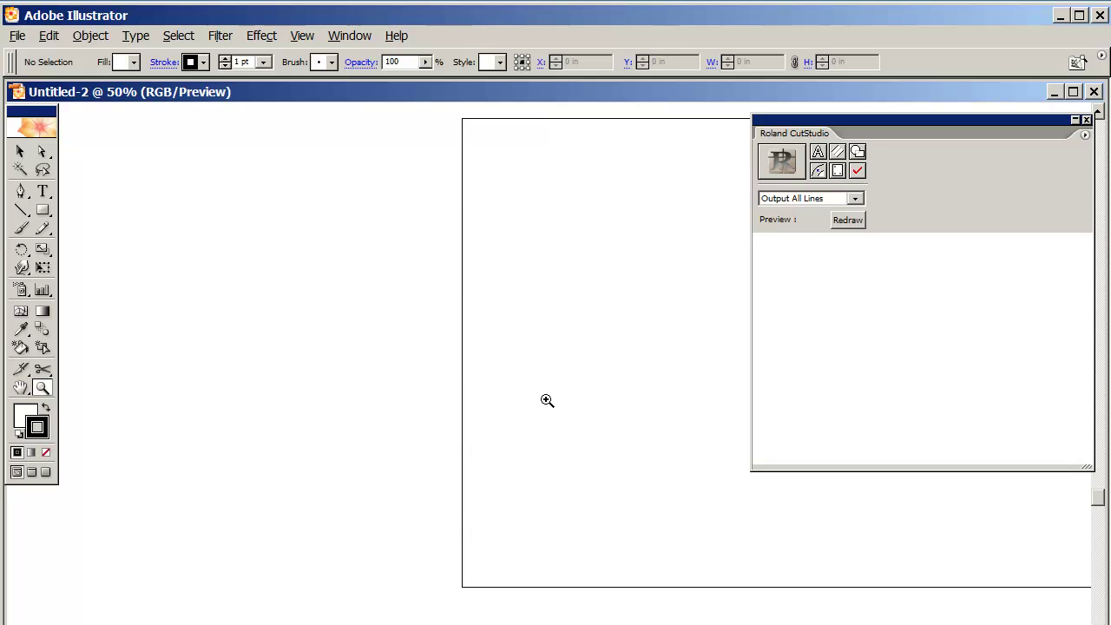
scroll(356, 523, right, 10)
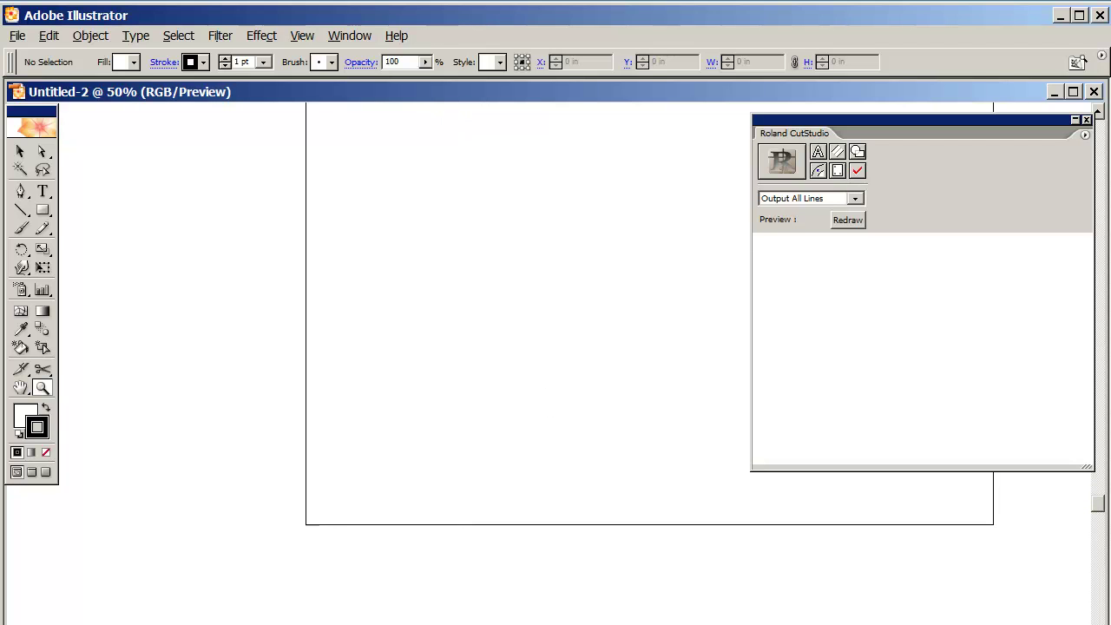
scroll(356, 522, up, 2)
scroll(356, 523, up, 1)
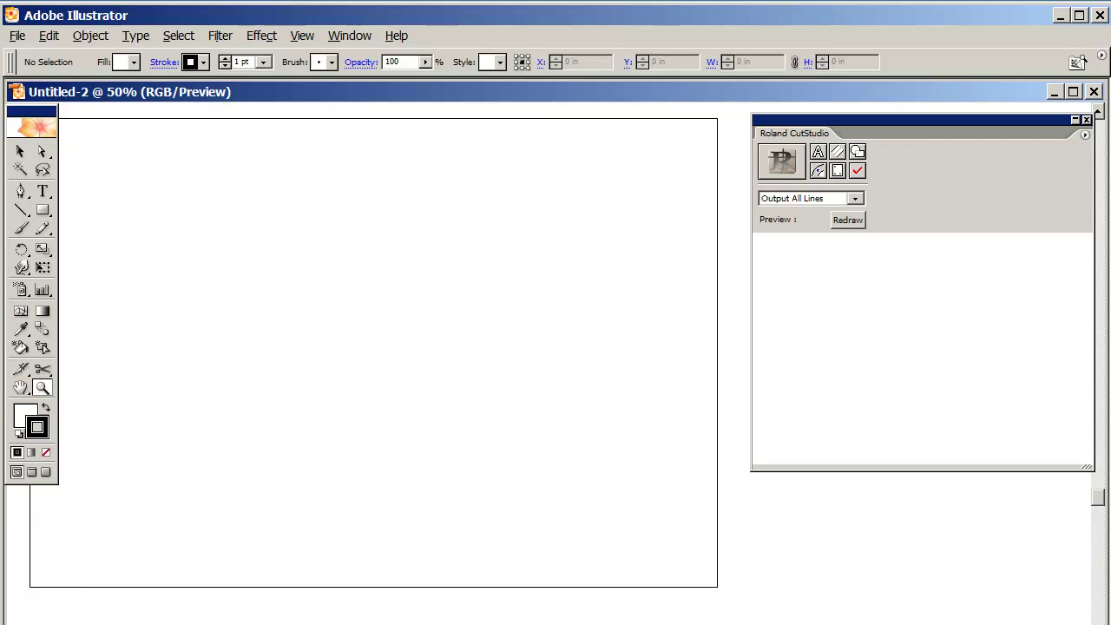
scroll(383, 353, left, 1)
scroll(394, 352, left, 1)
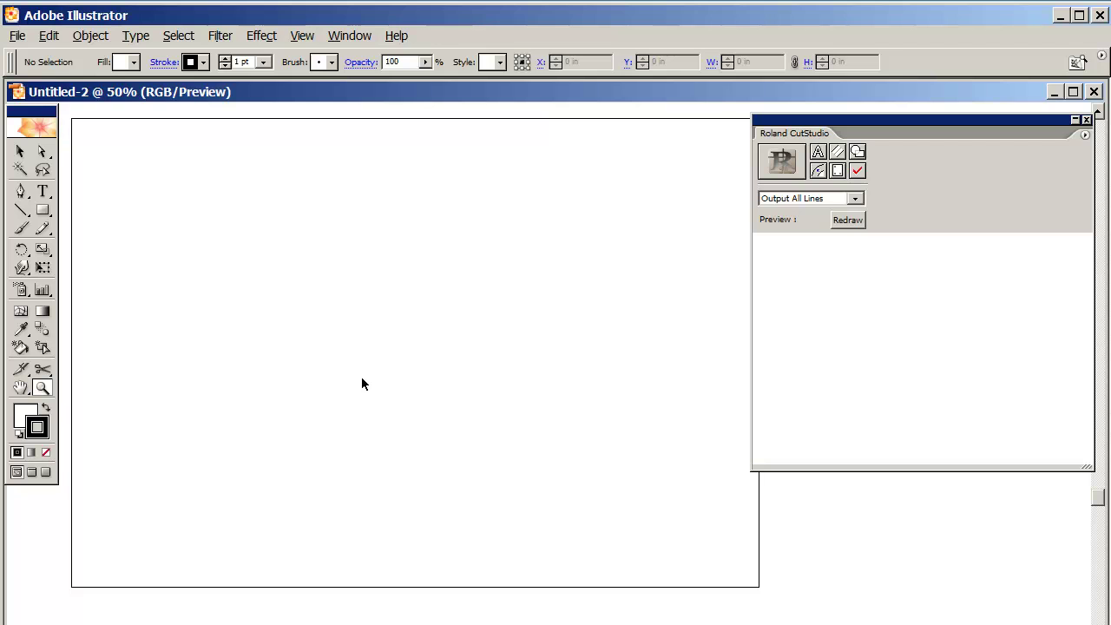
Step: Paste the Thank You! lettering and move it to the artboard centre
key(ctrl+v)
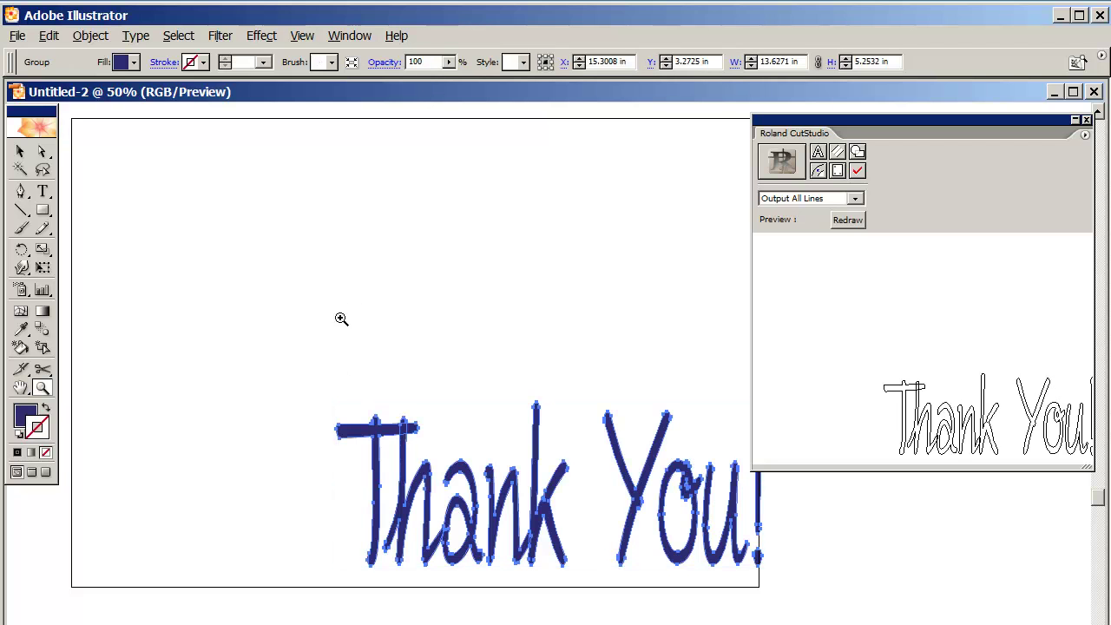
click(19, 152)
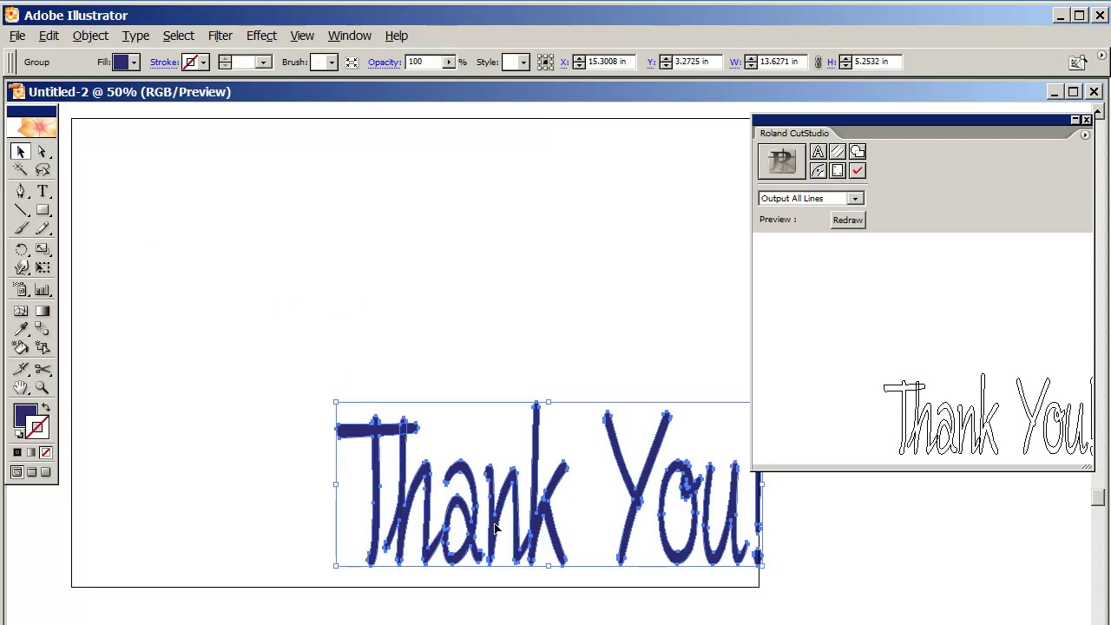
drag(495, 527, 365, 384)
Step: Export the artwork as thank you.jpg with JPEG quality 5 (Medium), RGB
click(451, 476)
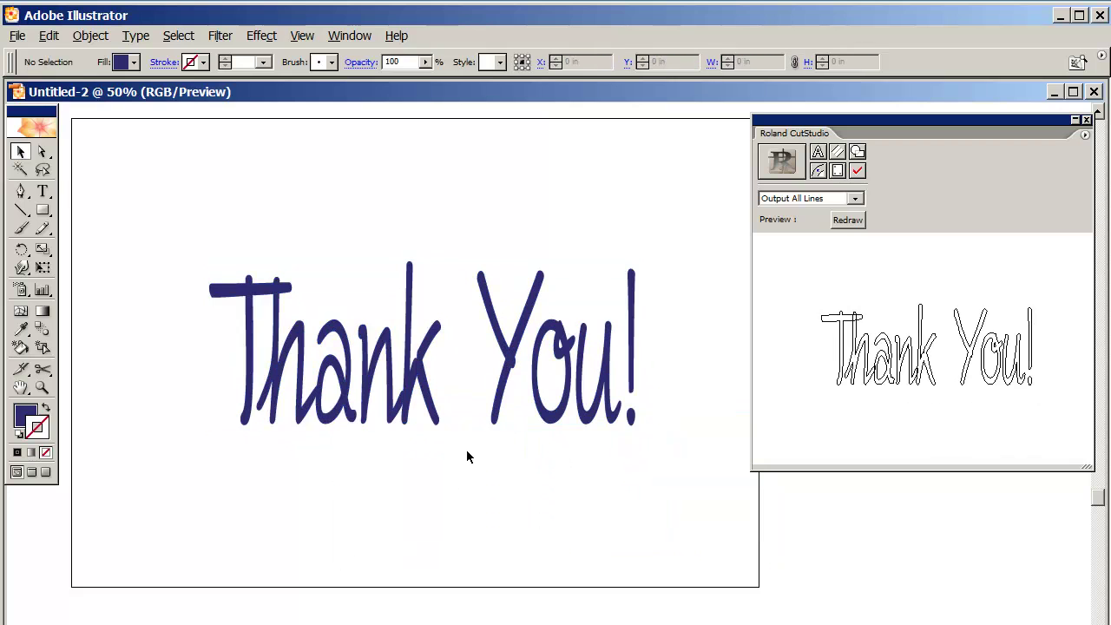
click(410, 365)
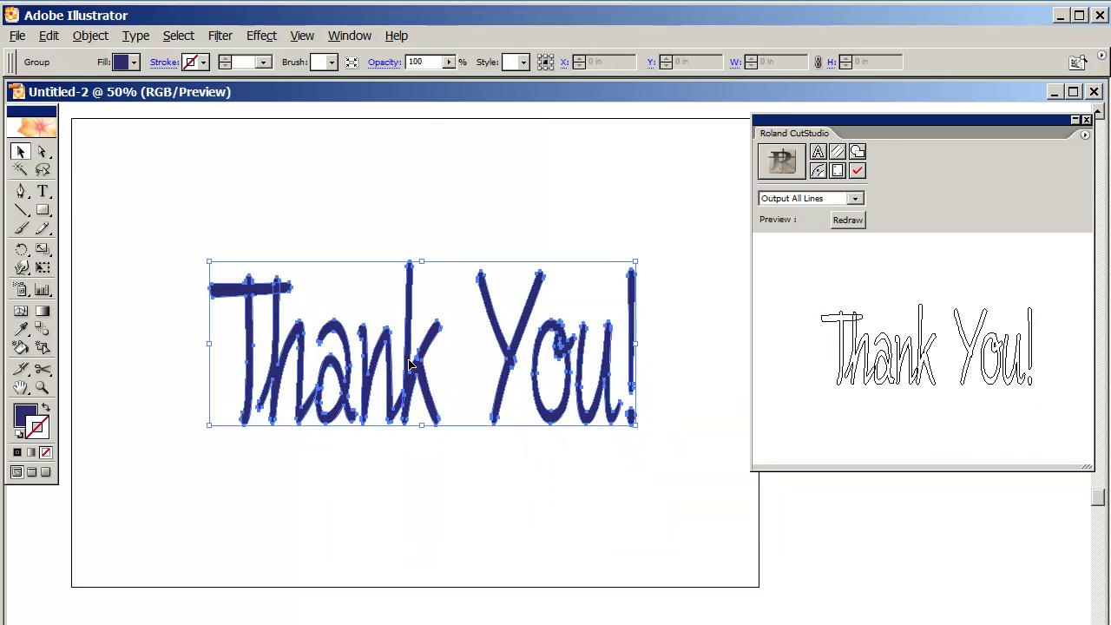
click(241, 166)
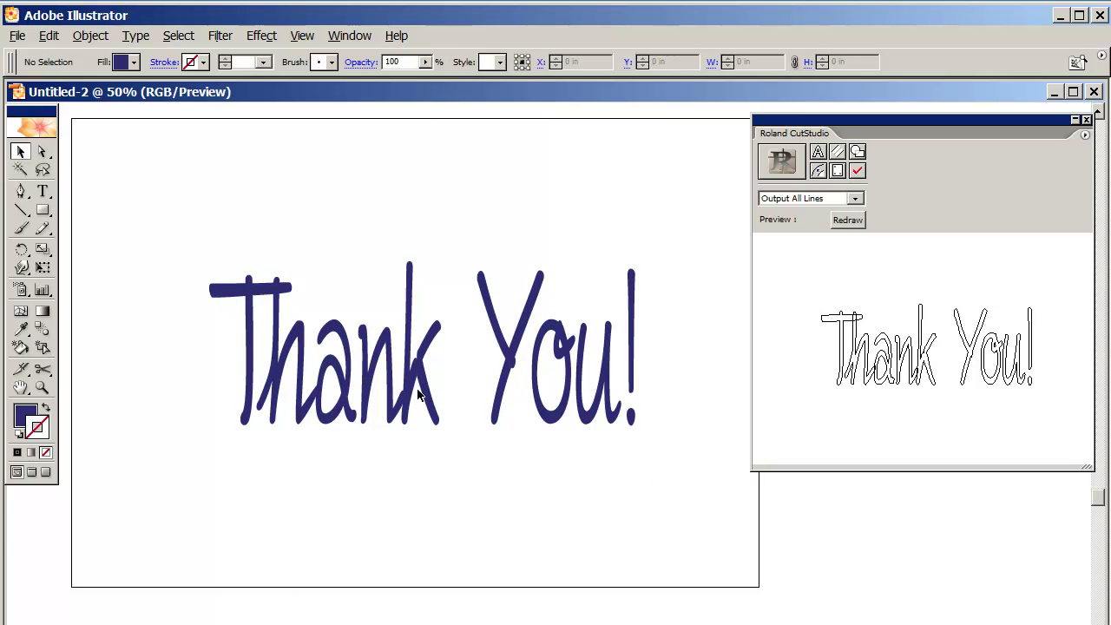
click(16, 38)
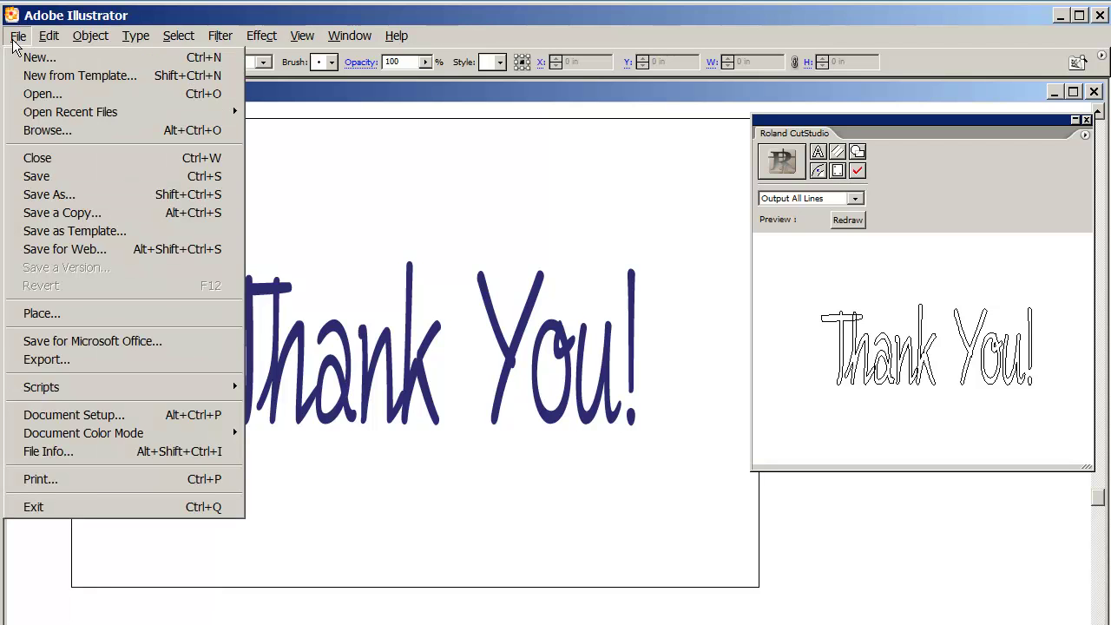
click(43, 360)
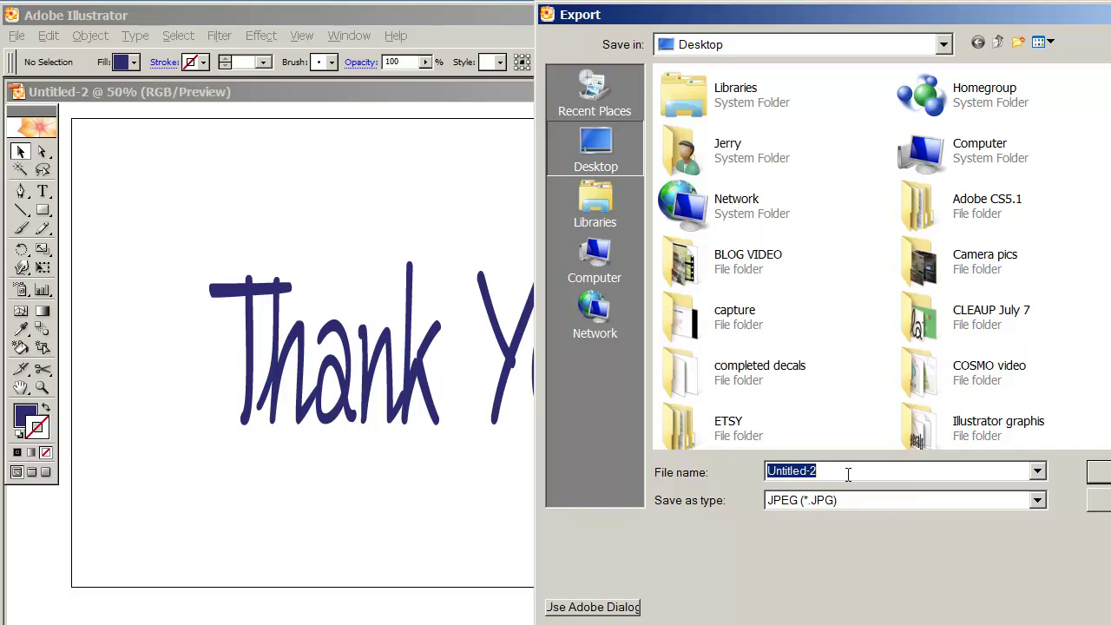
text(thank)
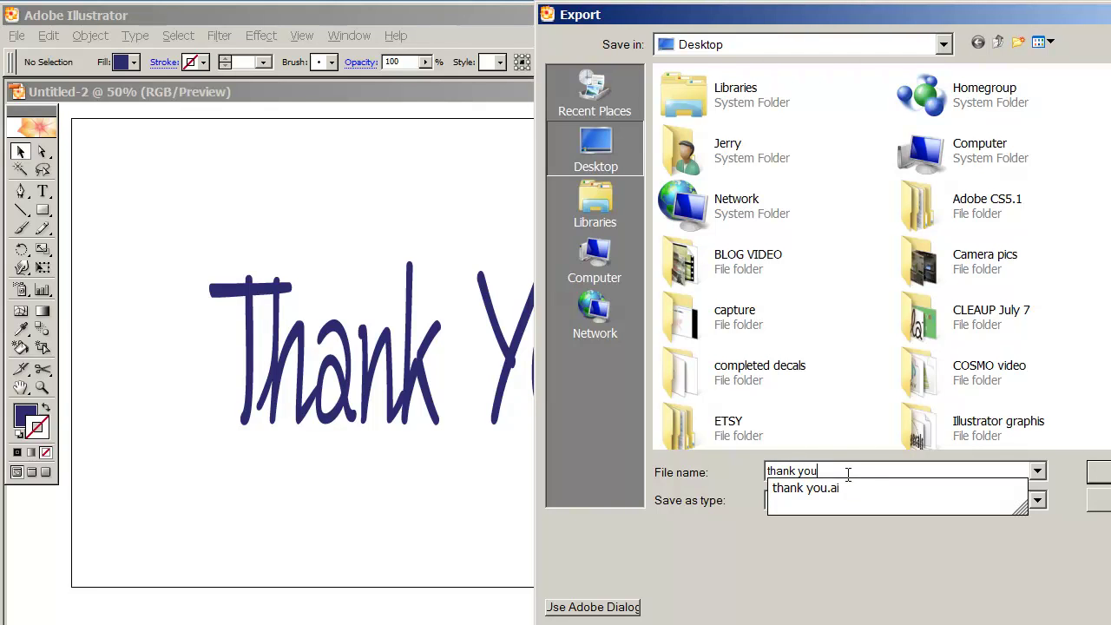
text( you)
key(Return)
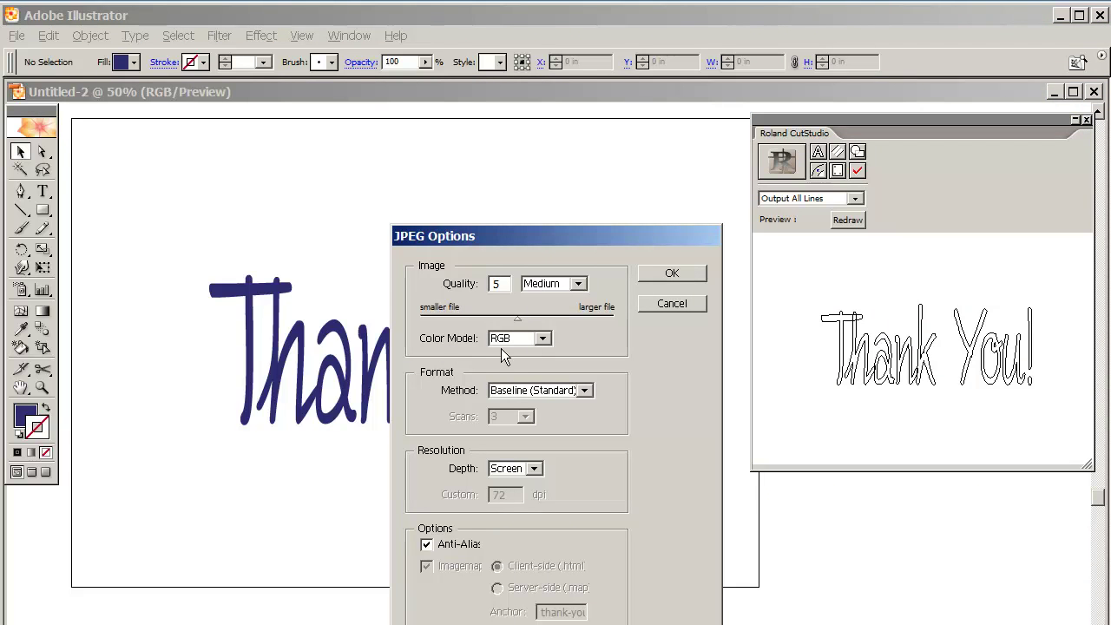
click(672, 275)
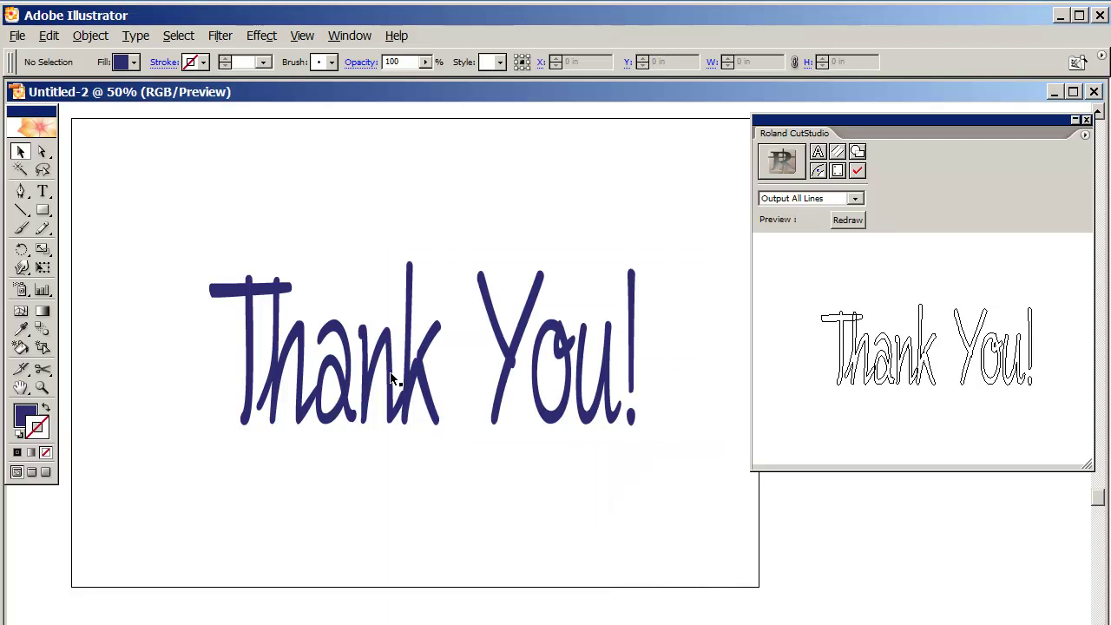
Step: Back in thank you.ai, place thank you.jpg and position it above the original lettering
click(1053, 91)
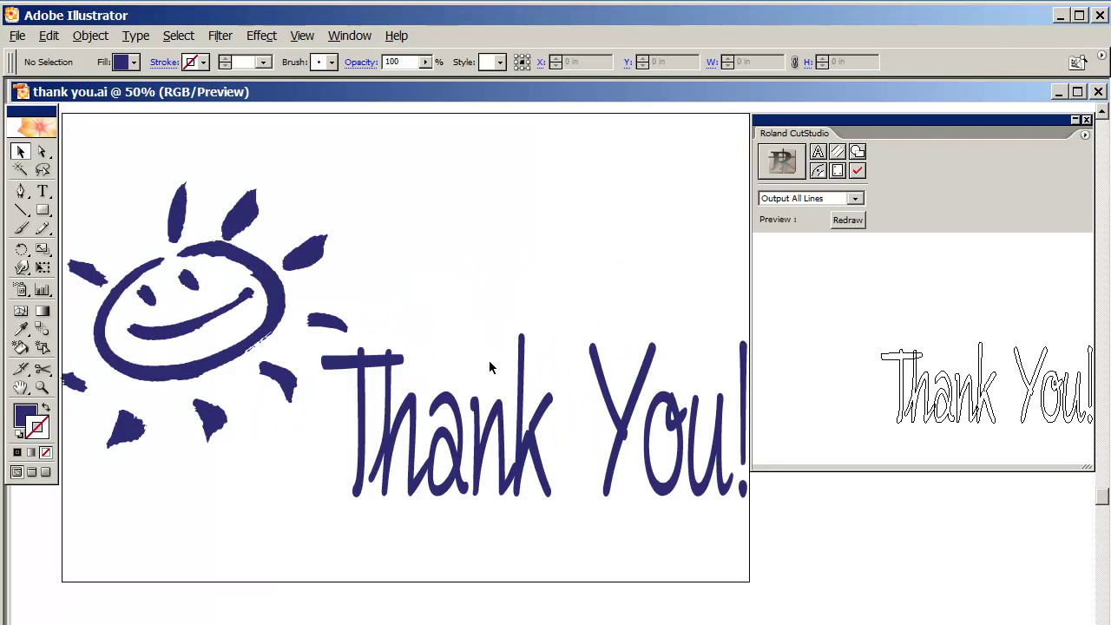
click(17, 36)
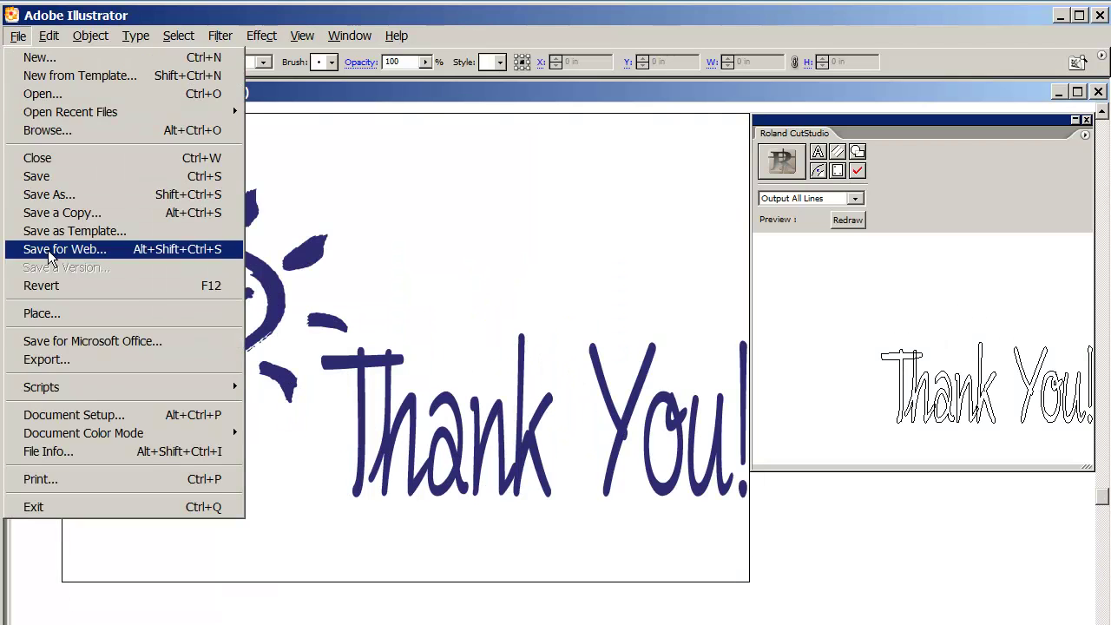
click(75, 314)
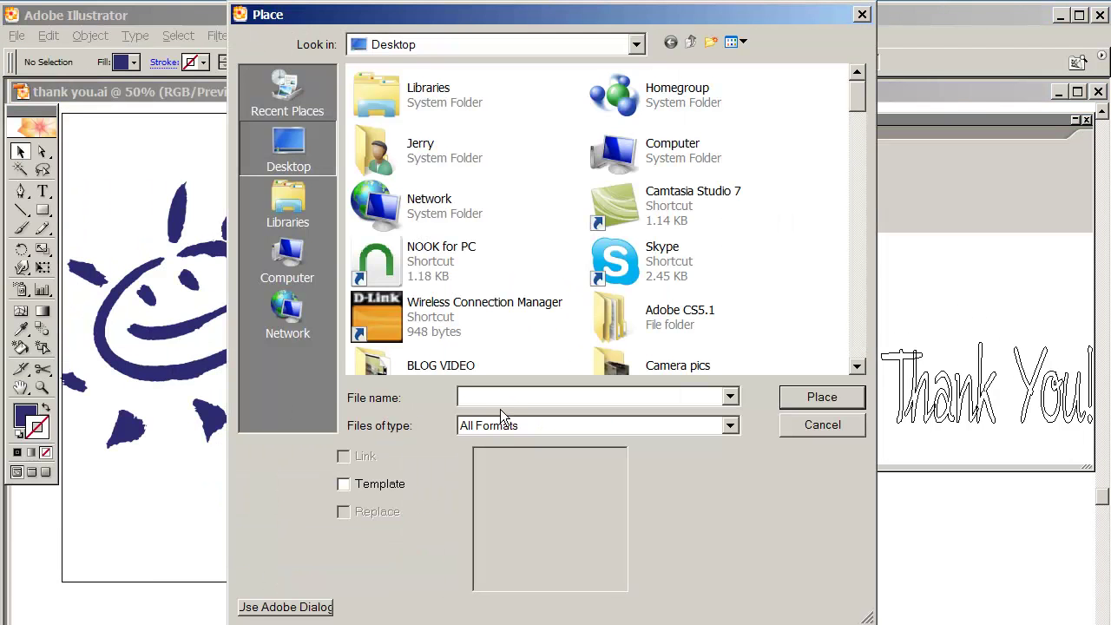
text(th)
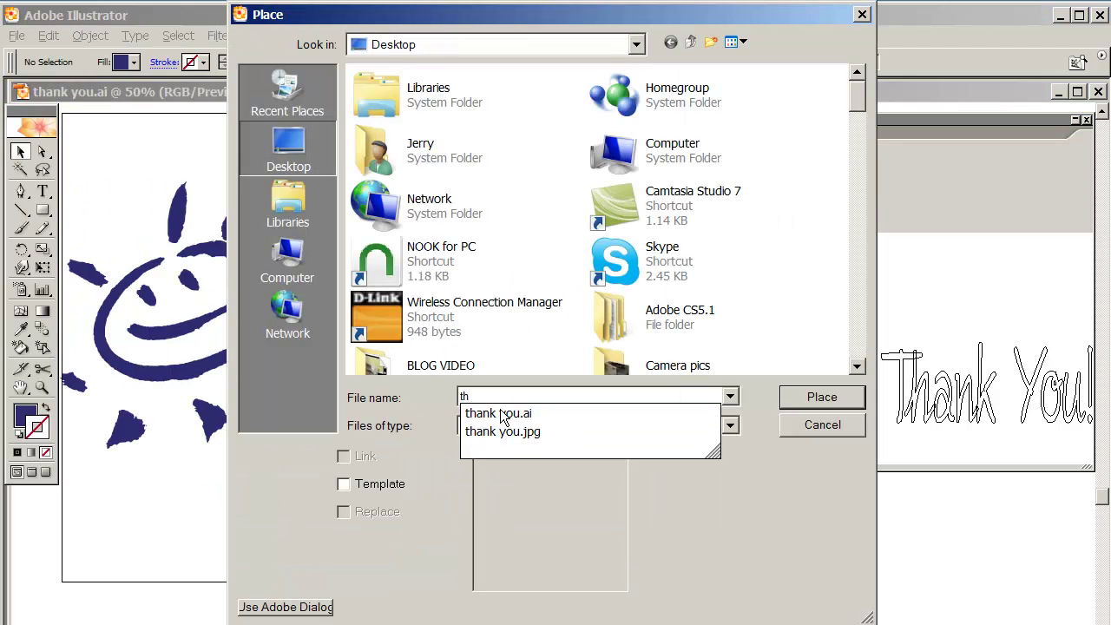
click(490, 434)
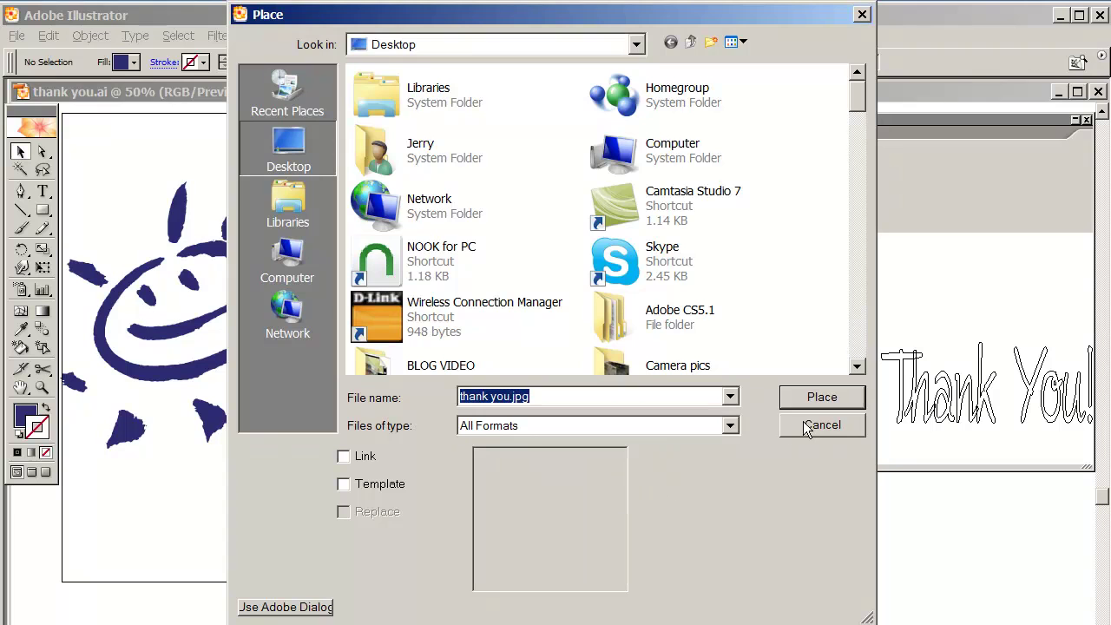
click(815, 395)
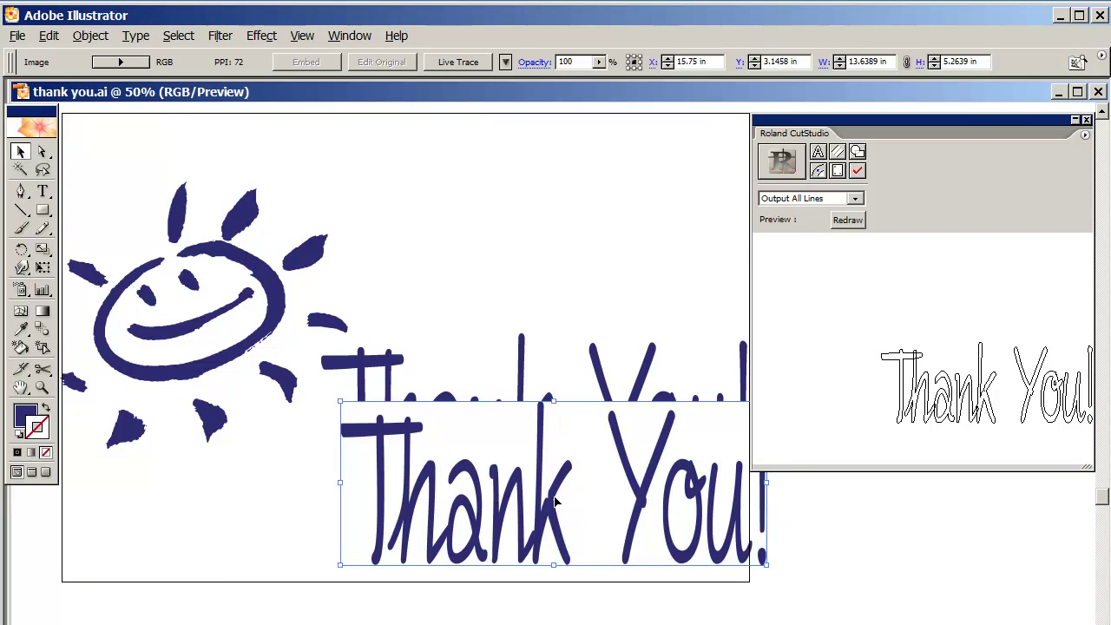
drag(544, 517, 530, 445)
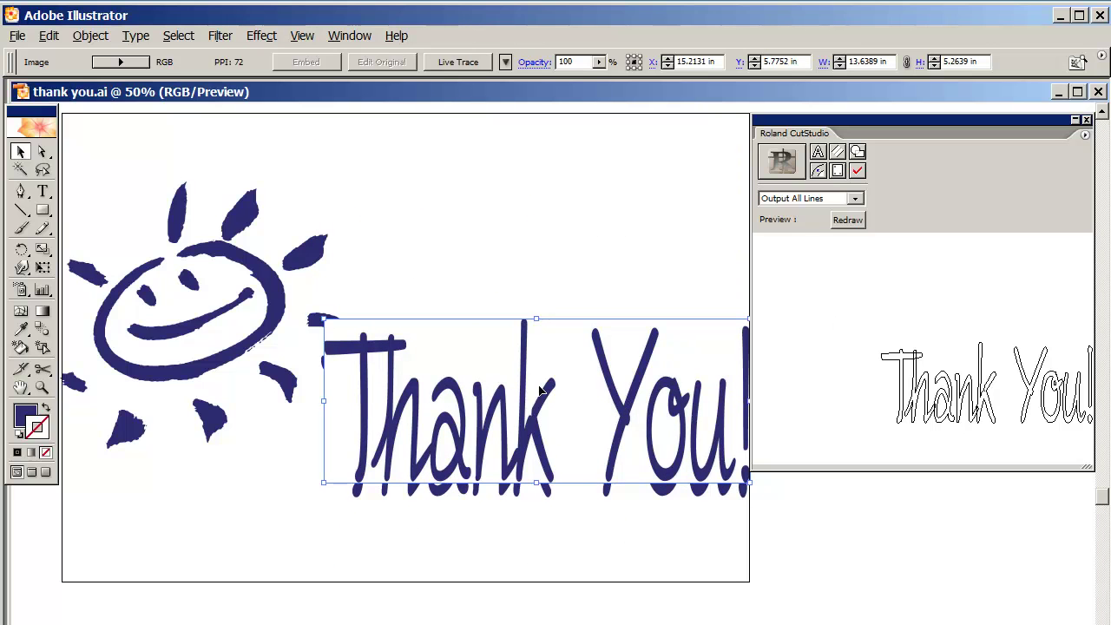
drag(521, 426, 516, 246)
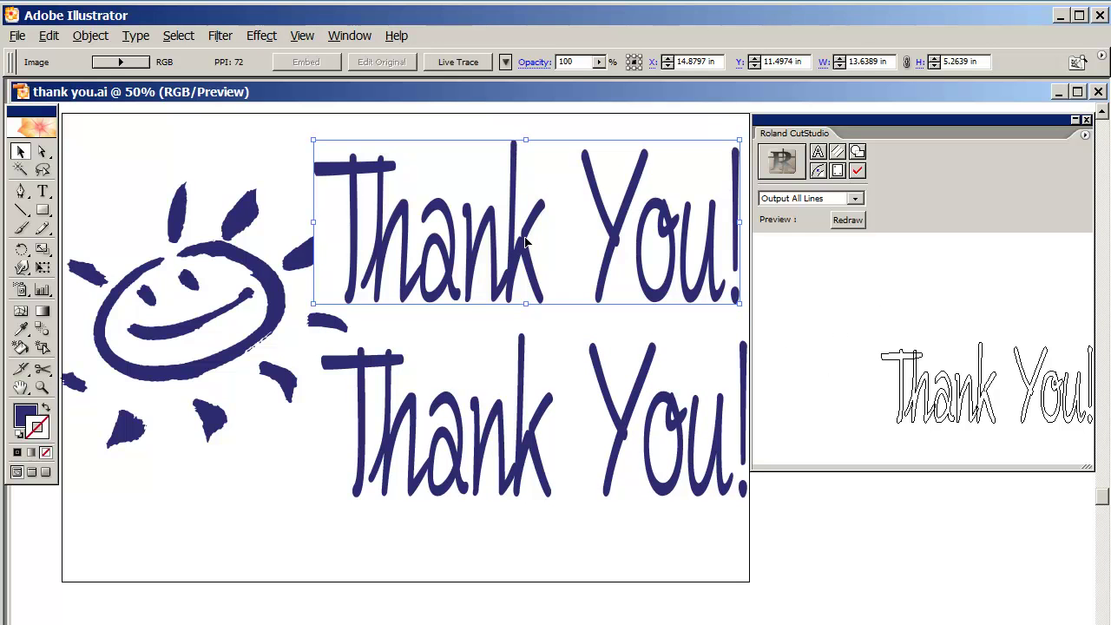
Step: Live Trace, Live Paint and Expand the placed image, then select the traced group
click(466, 61)
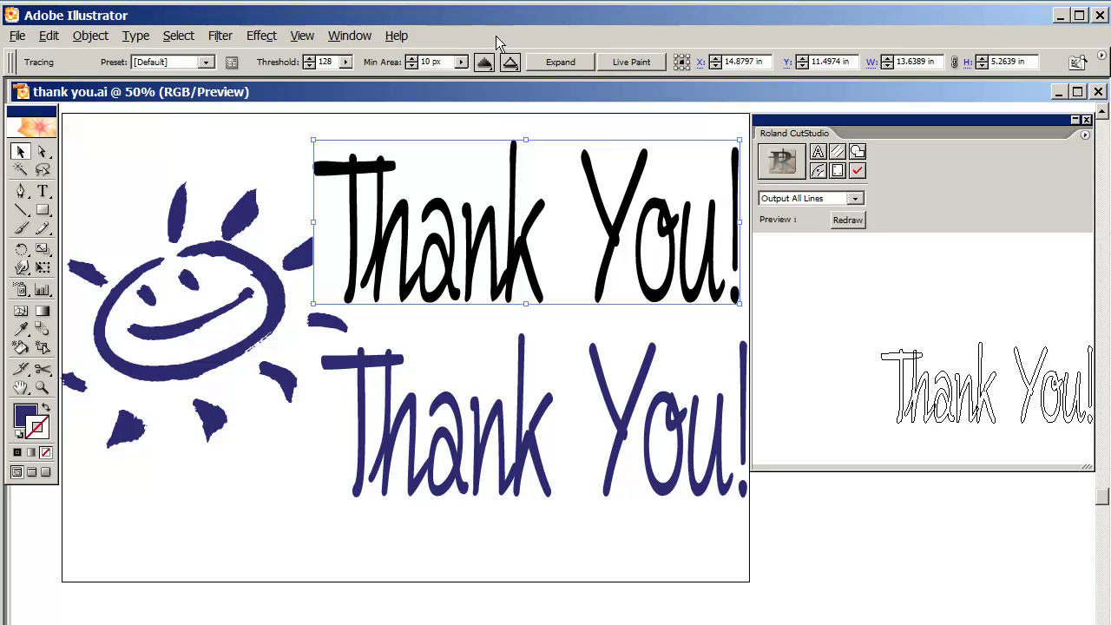
click(630, 62)
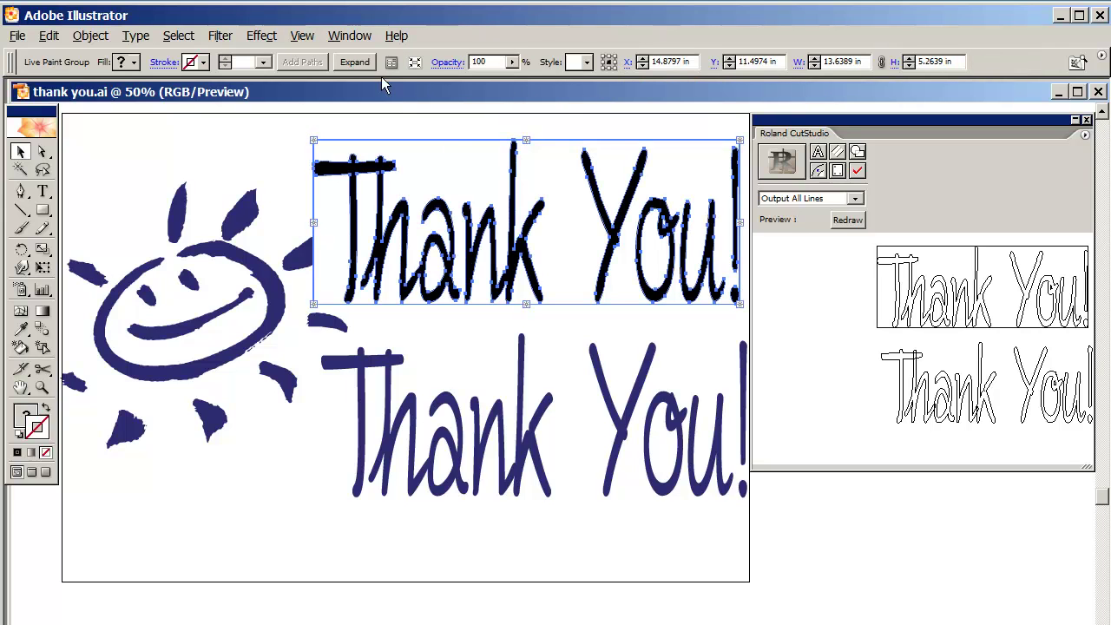
click(354, 62)
click(226, 139)
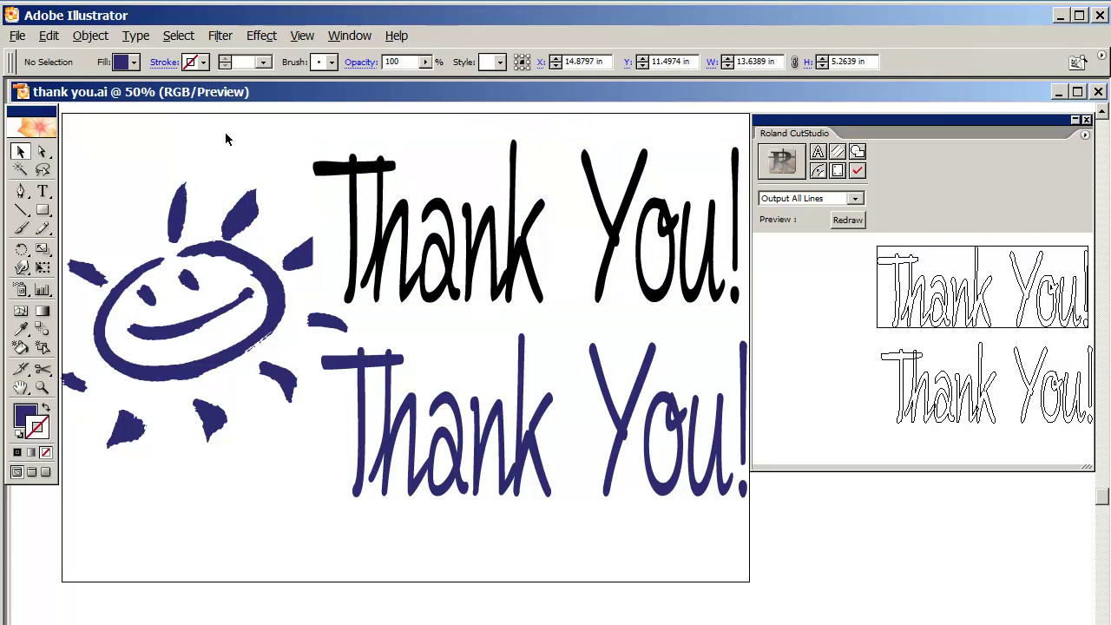
click(526, 260)
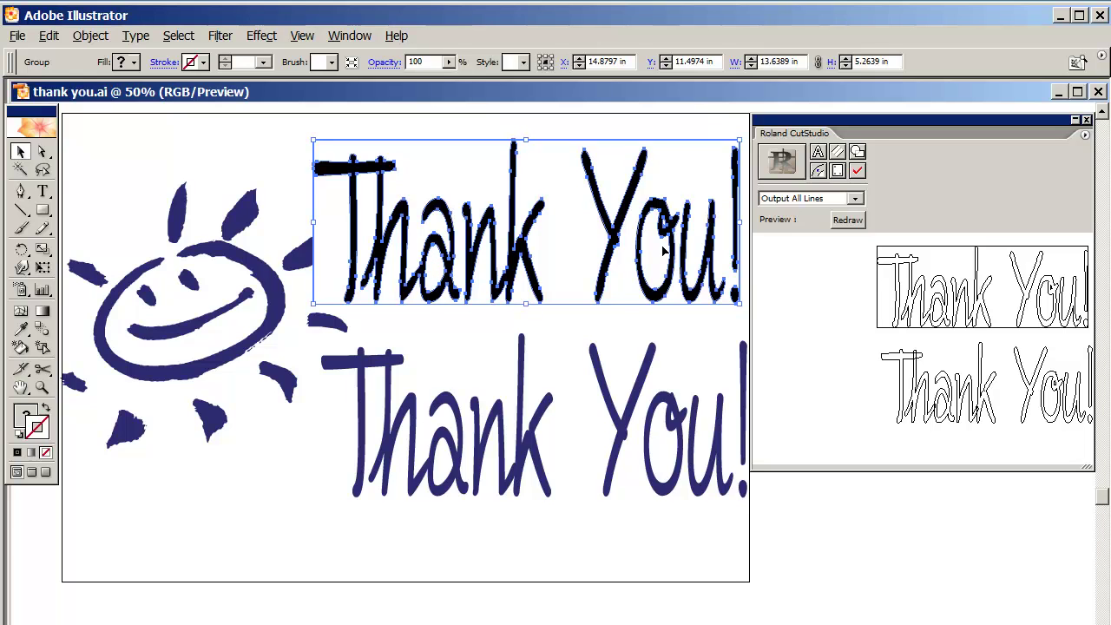
Step: Enter the traced group and delete the small stray piece inside the a
click(260, 149)
click(466, 179)
shift+click(466, 179)
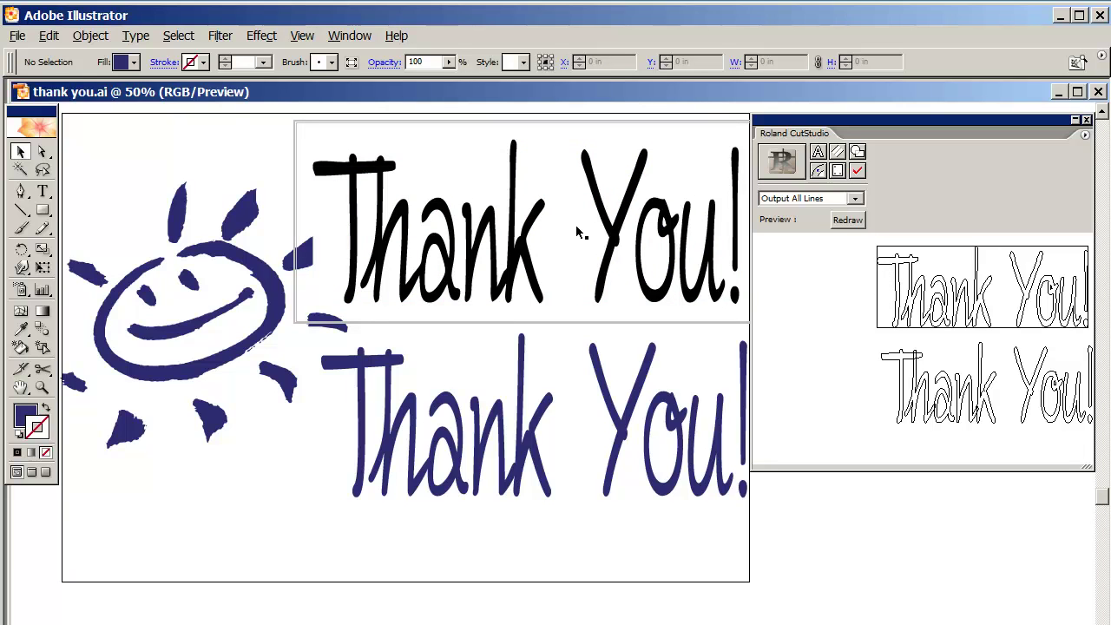
click(548, 179)
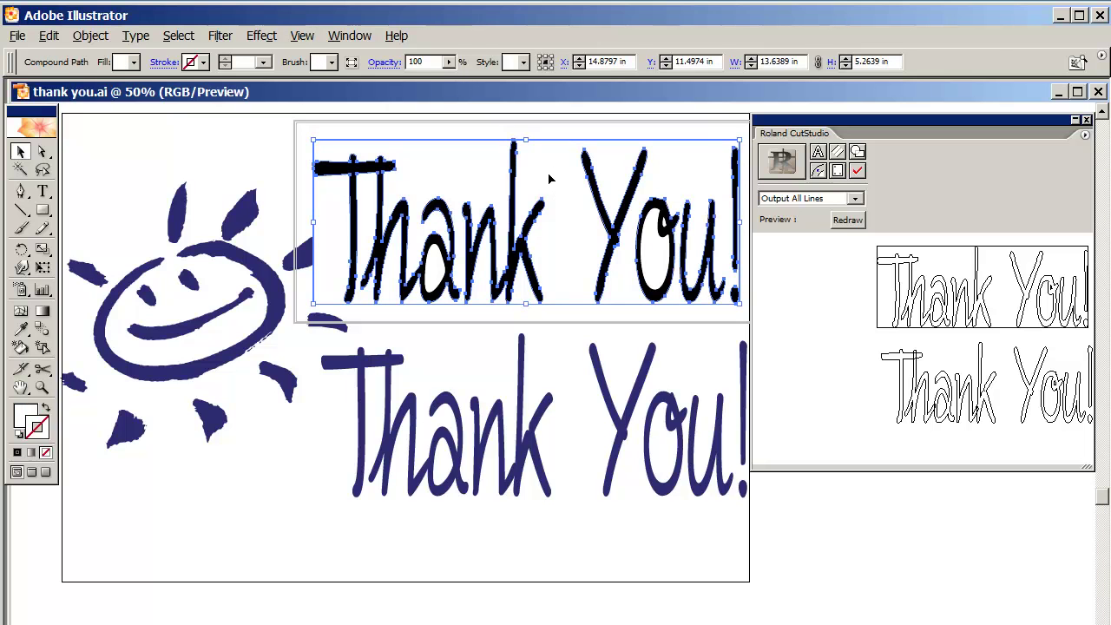
click(549, 179)
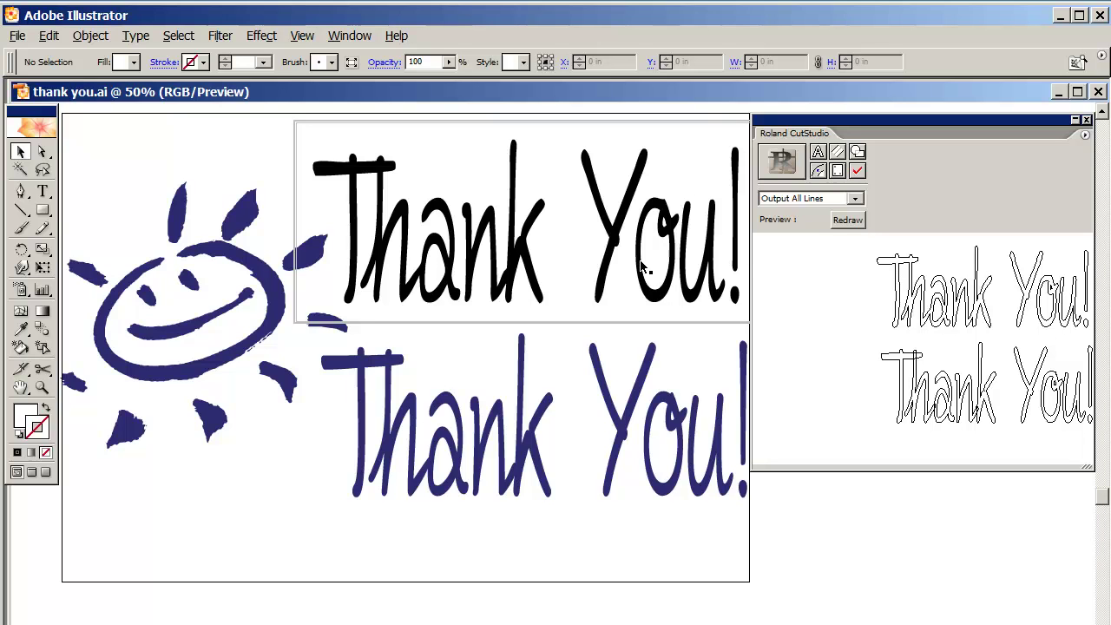
click(428, 253)
key(Delete)
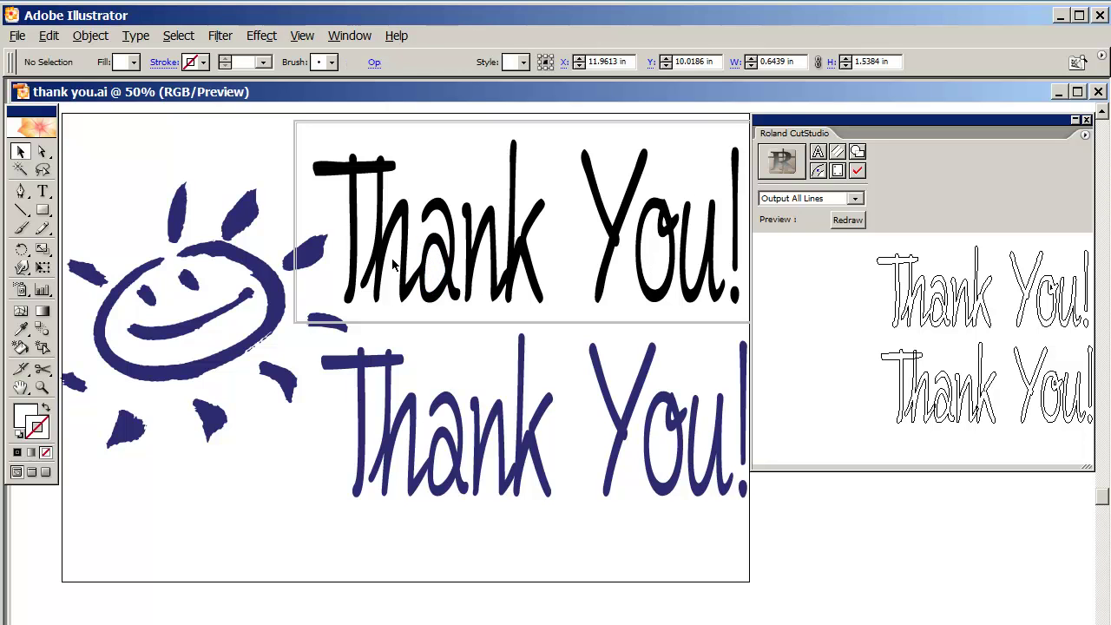
Step: Re-enter the group and select the inner shapes of the a and o plus a stray speck
click(437, 274)
double_click(437, 274)
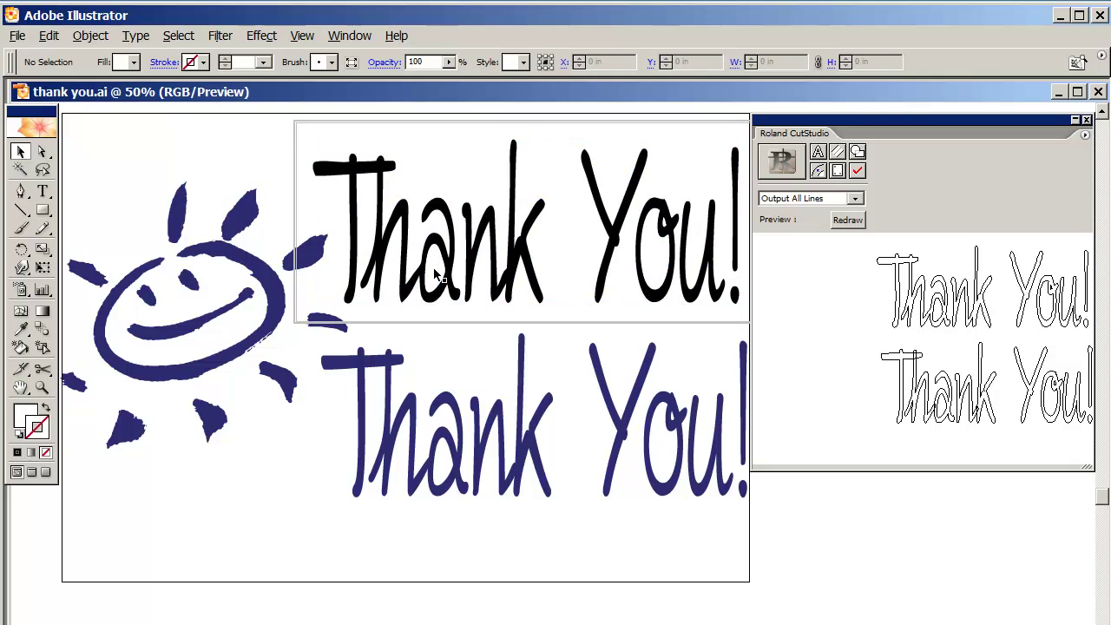
click(434, 276)
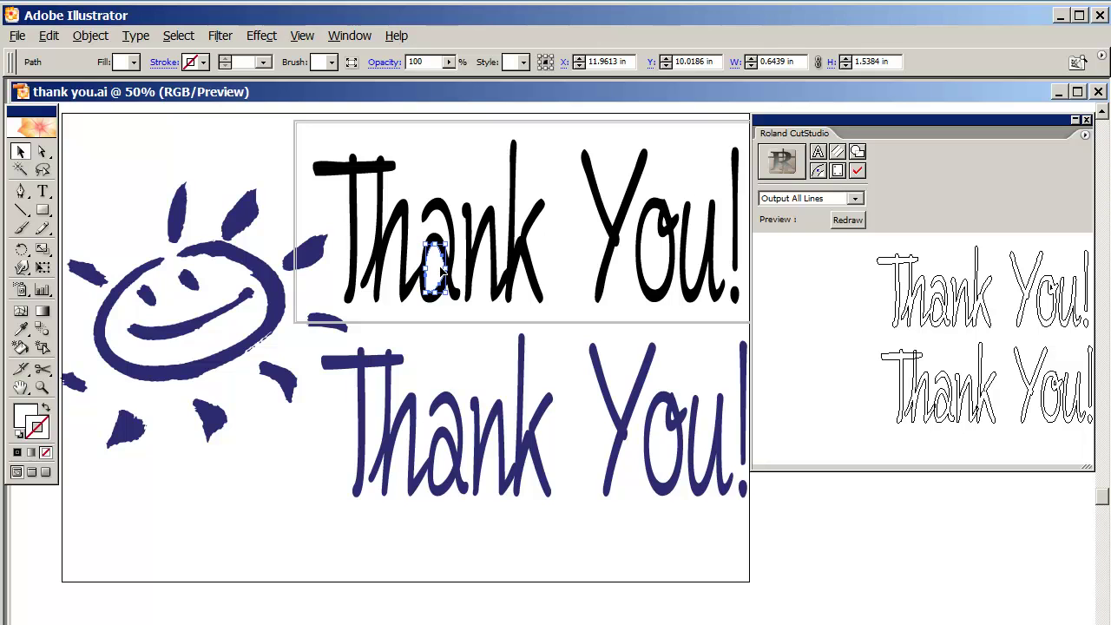
click(658, 258)
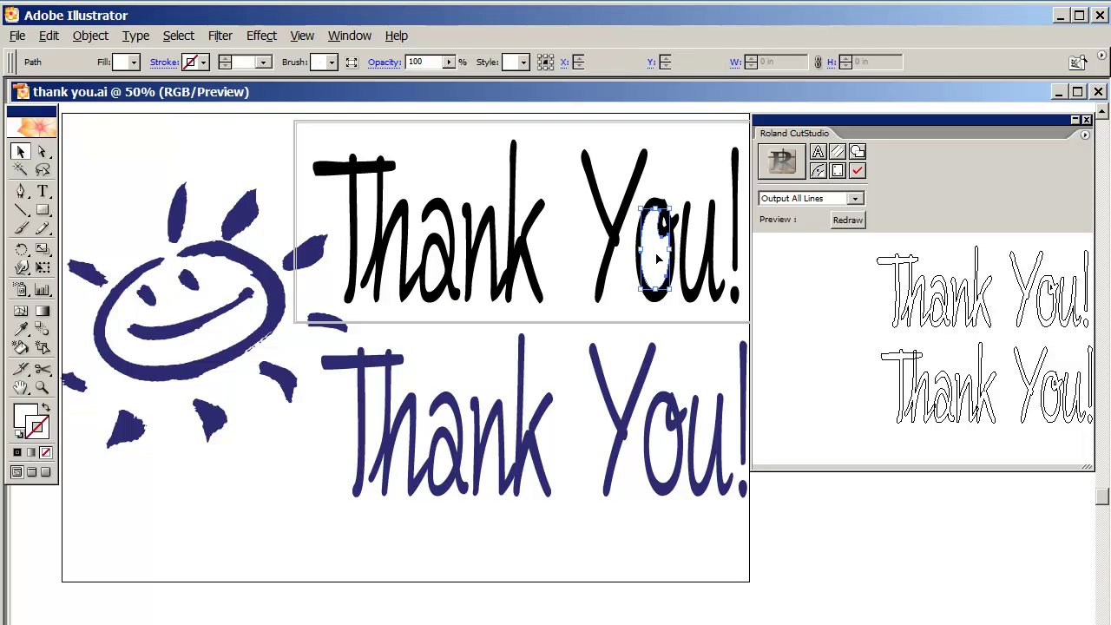
click(665, 224)
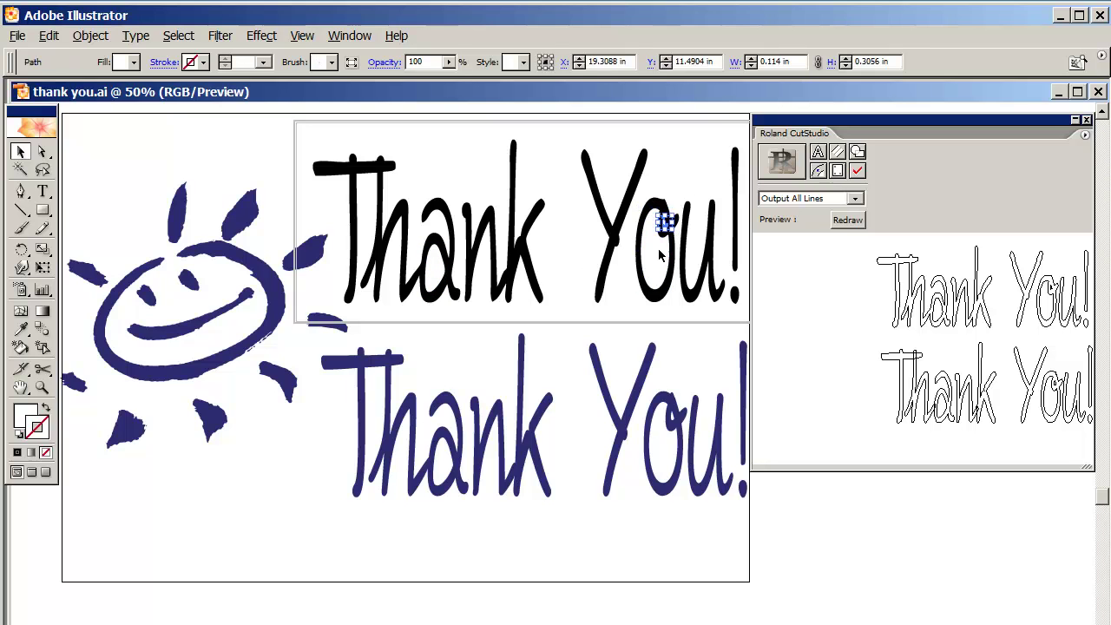
click(677, 282)
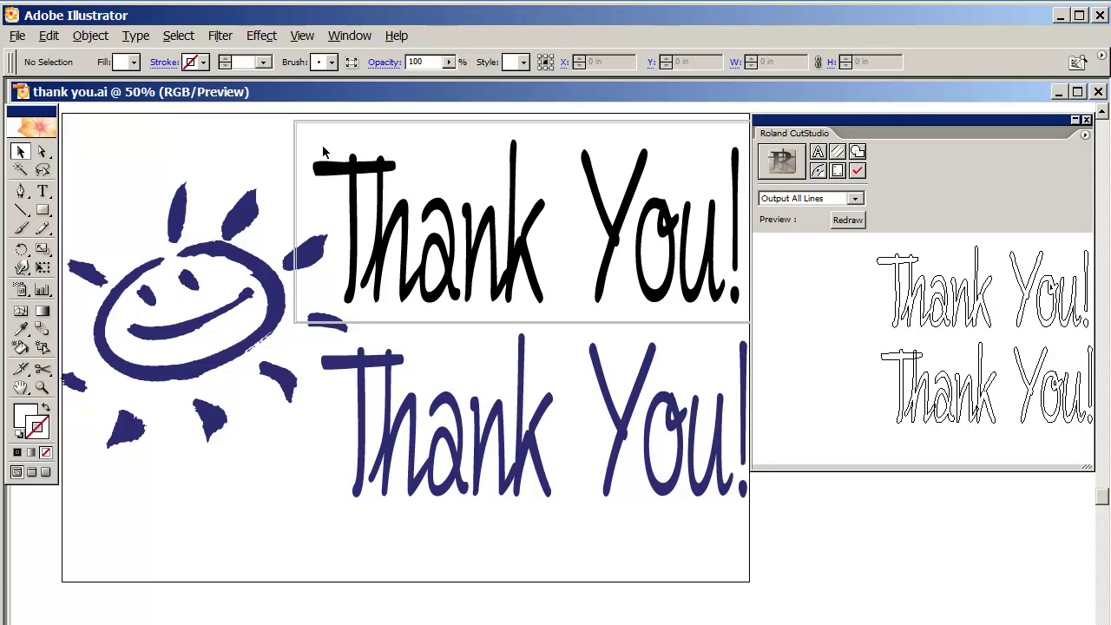
Step: Exit the group and drag the traced black lettering down onto the blue lettering
click(271, 143)
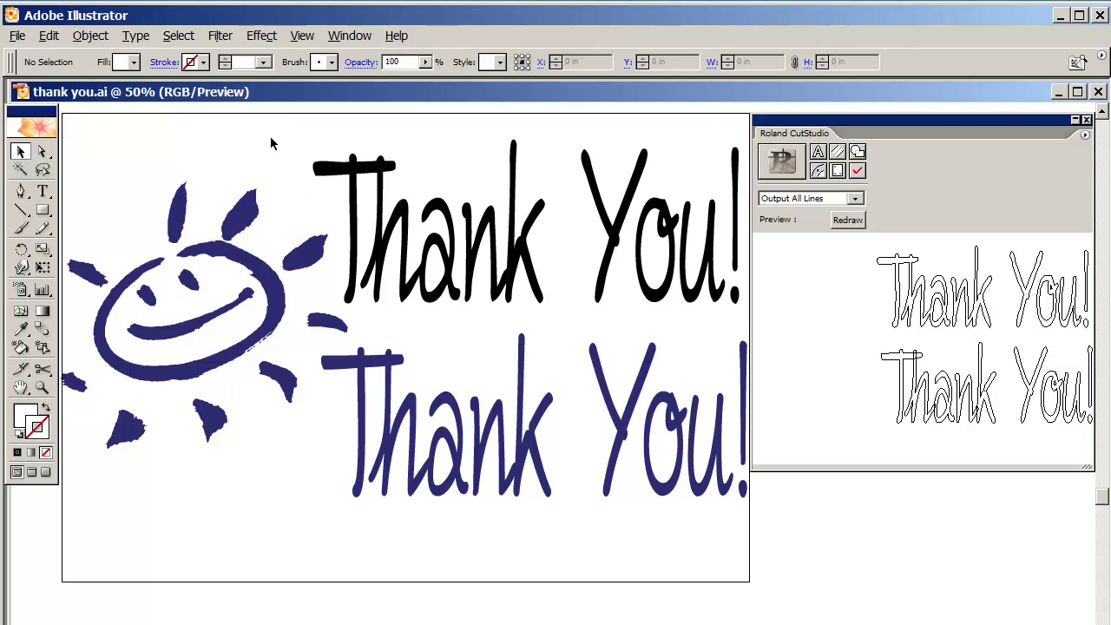
click(382, 174)
drag(382, 175, 391, 360)
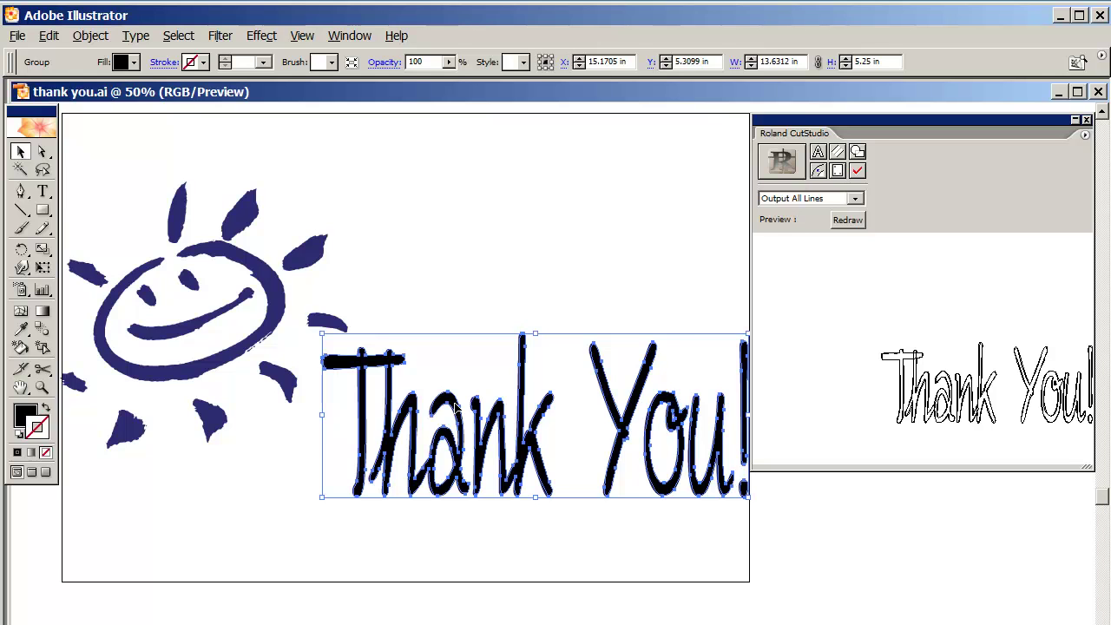
Step: Send the black lettering to back with Object > Arrange, then select the blue lettering and reselect the black group
click(90, 36)
mouse_move(106, 79)
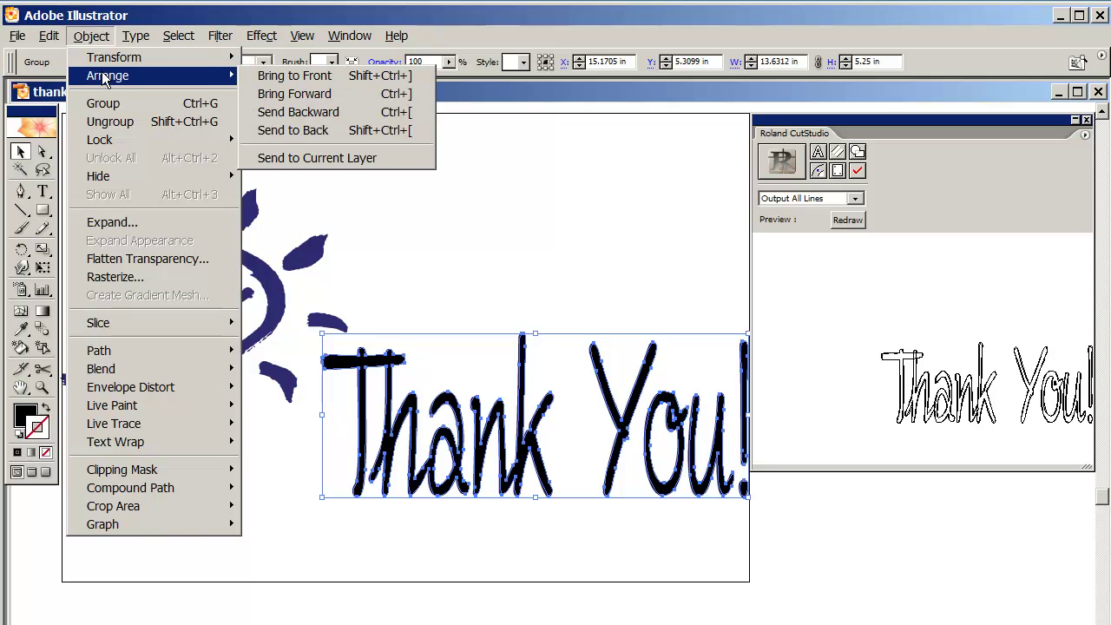
click(323, 131)
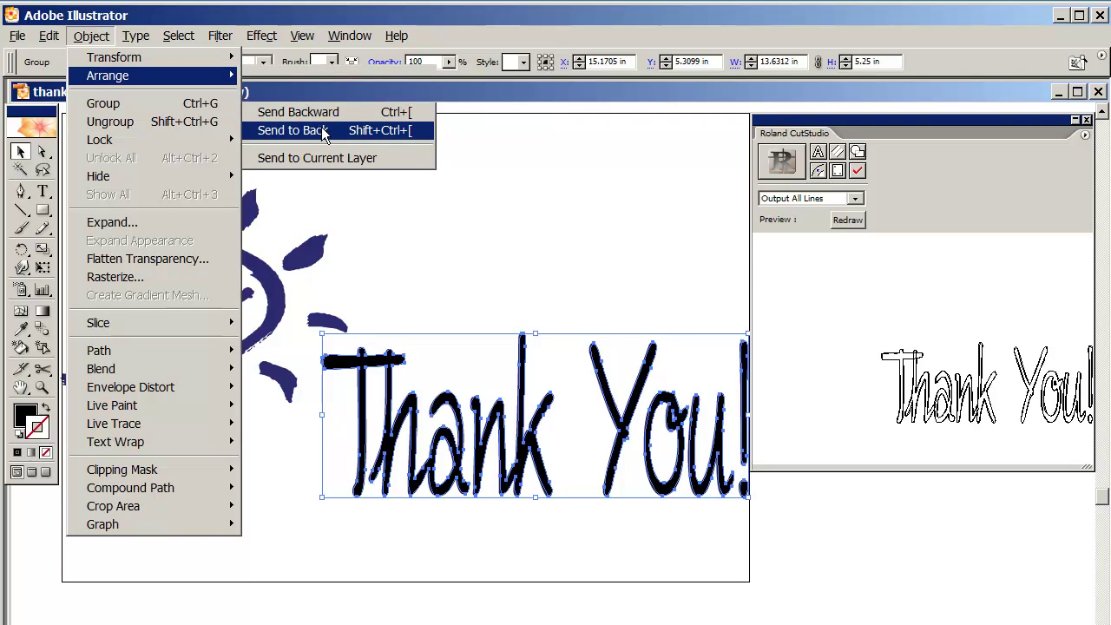
click(533, 266)
click(476, 455)
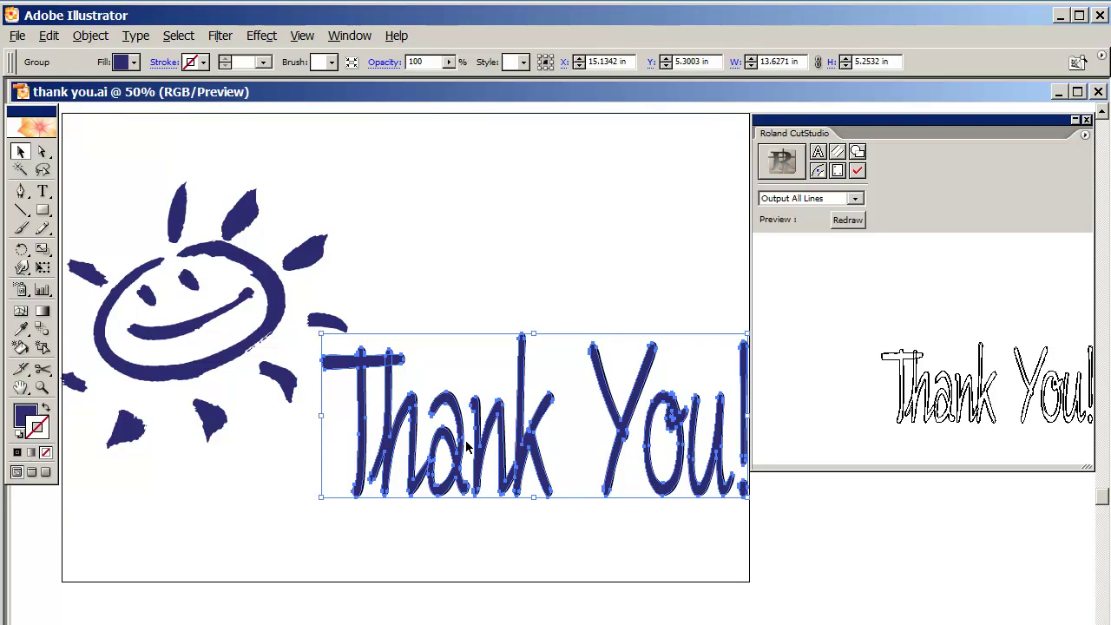
click(484, 457)
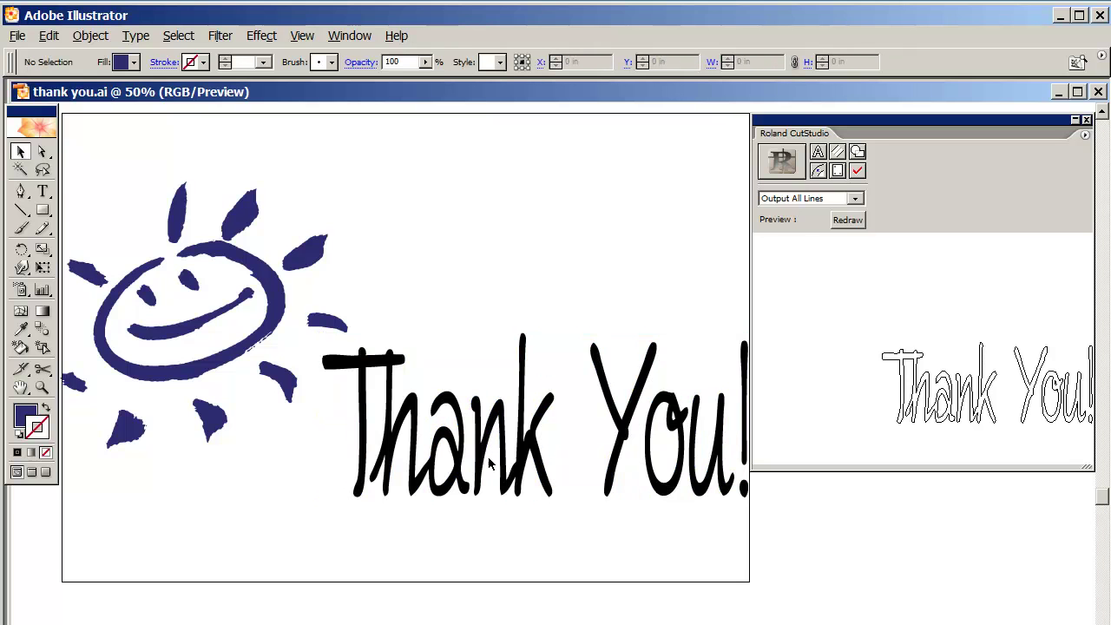
click(523, 449)
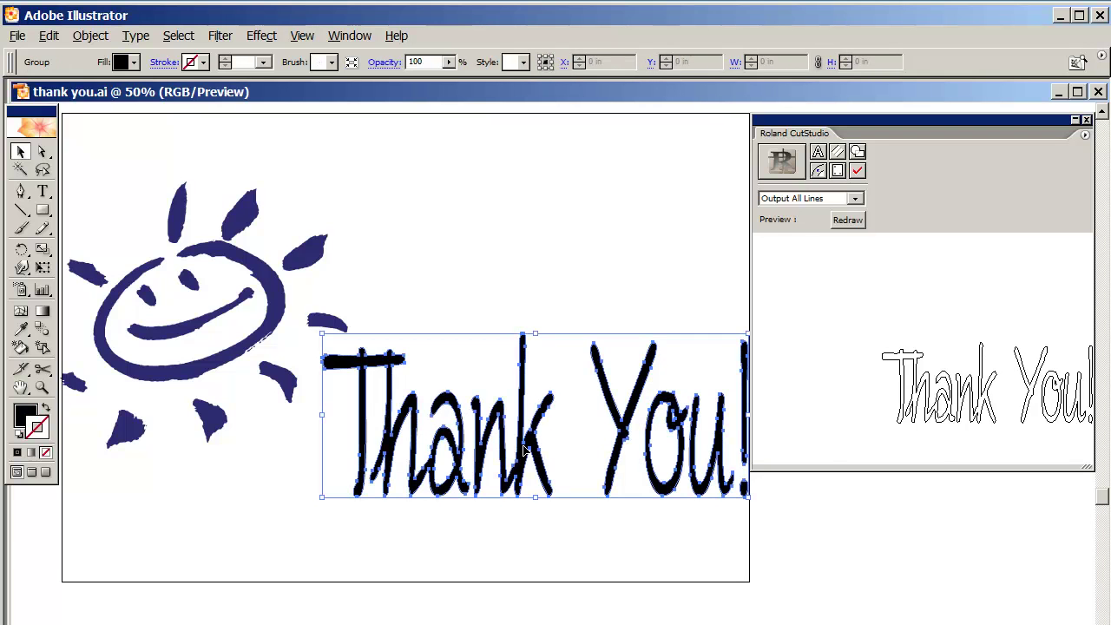
Step: Send the traced lettering to CutStudio, zoom to check the outline, and close the window
click(781, 171)
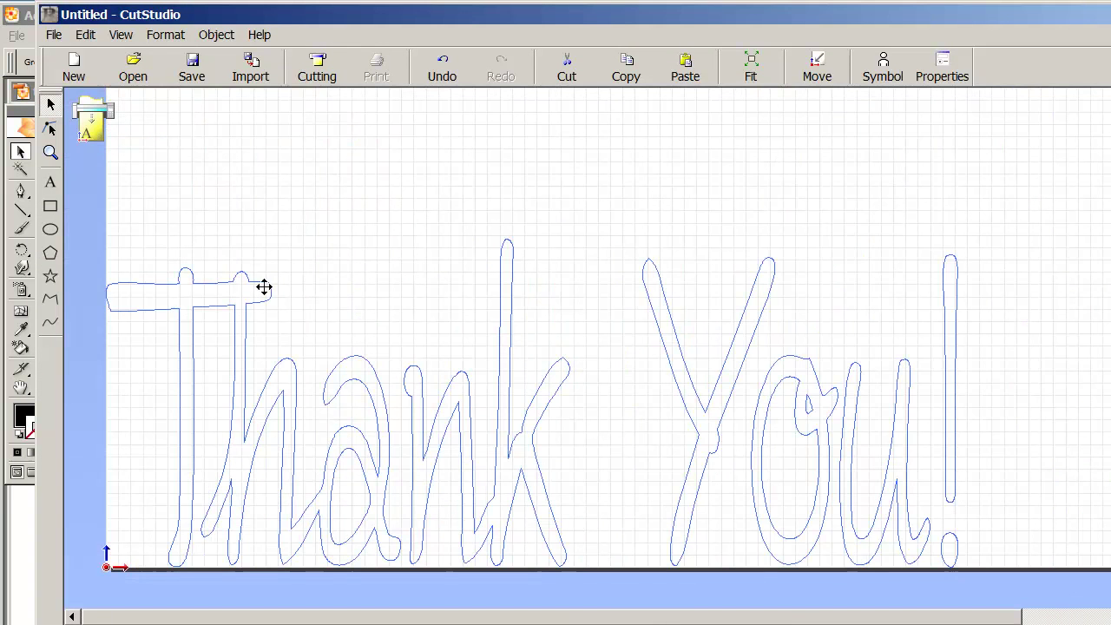
scroll(298, 521, up, 3)
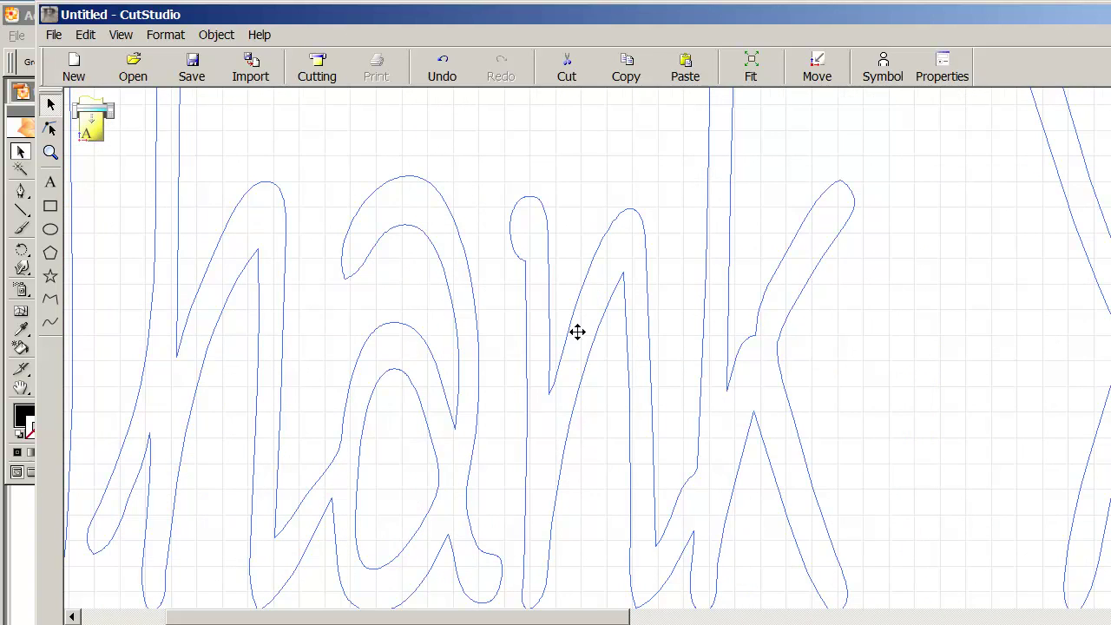
scroll(577, 331, down, 3)
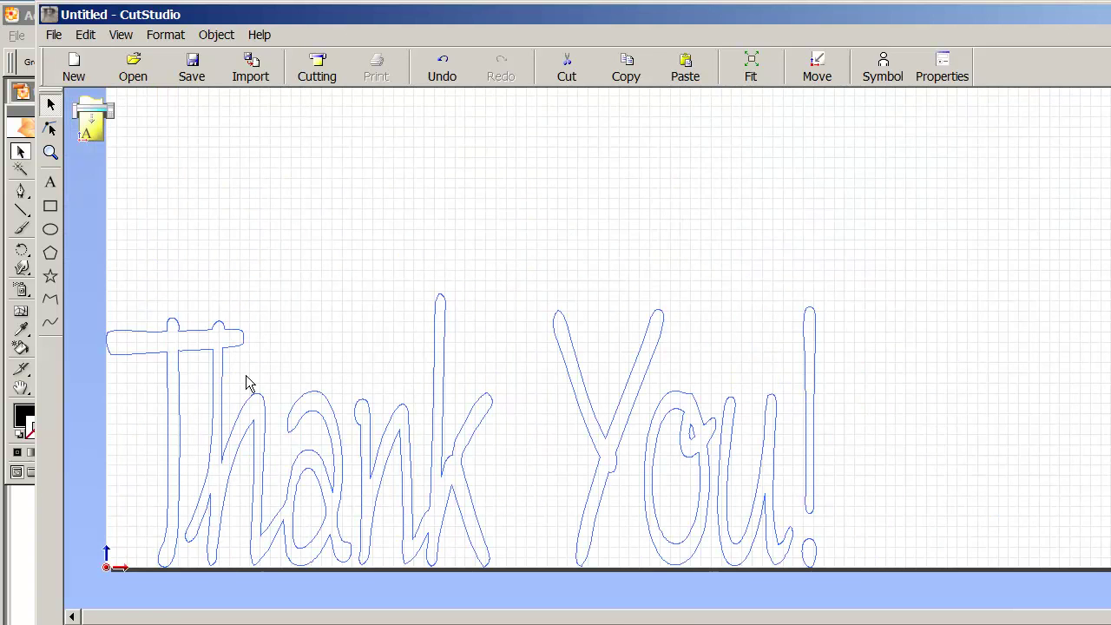
scroll(542, 401, down, 1)
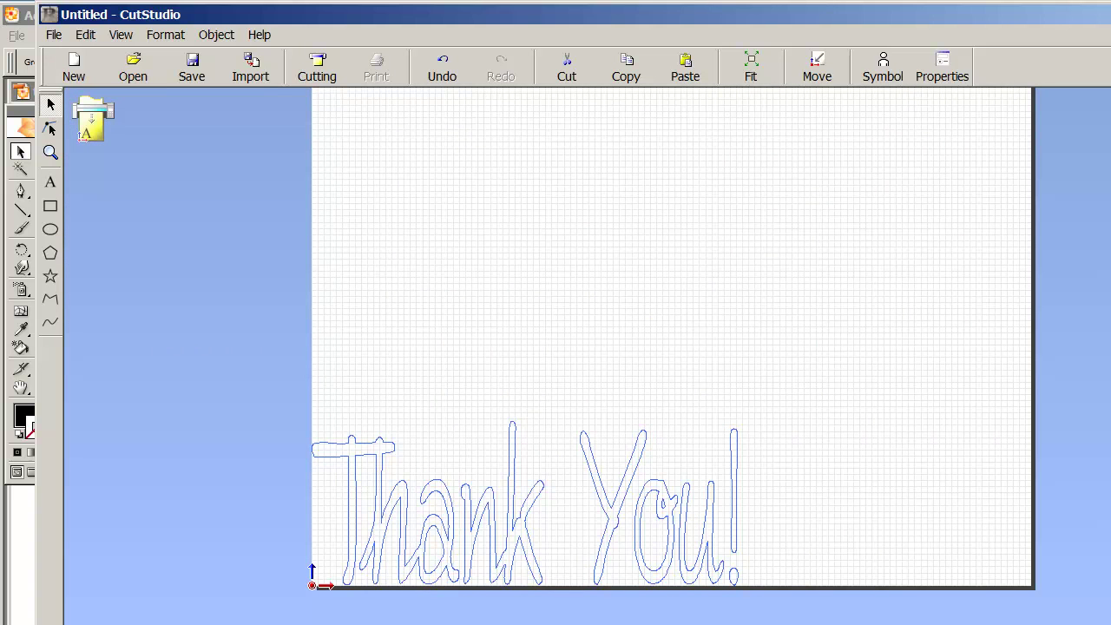
key(alt+F4)
Step: Close the open CutStudio job without saving and select only the sun artwork
click(690, 382)
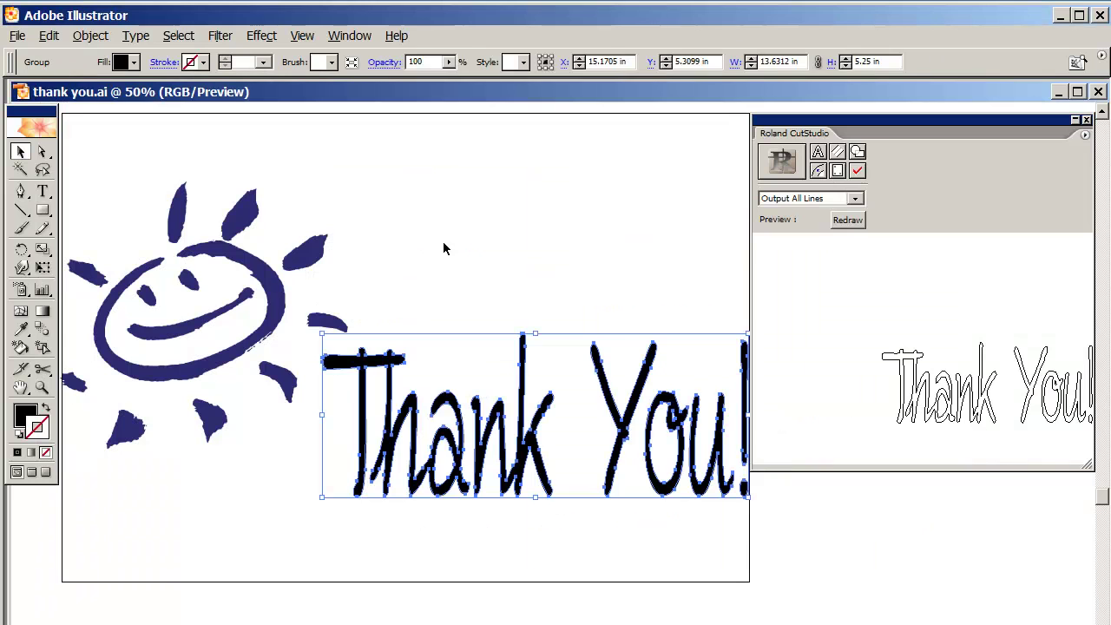
click(221, 282)
click(222, 348)
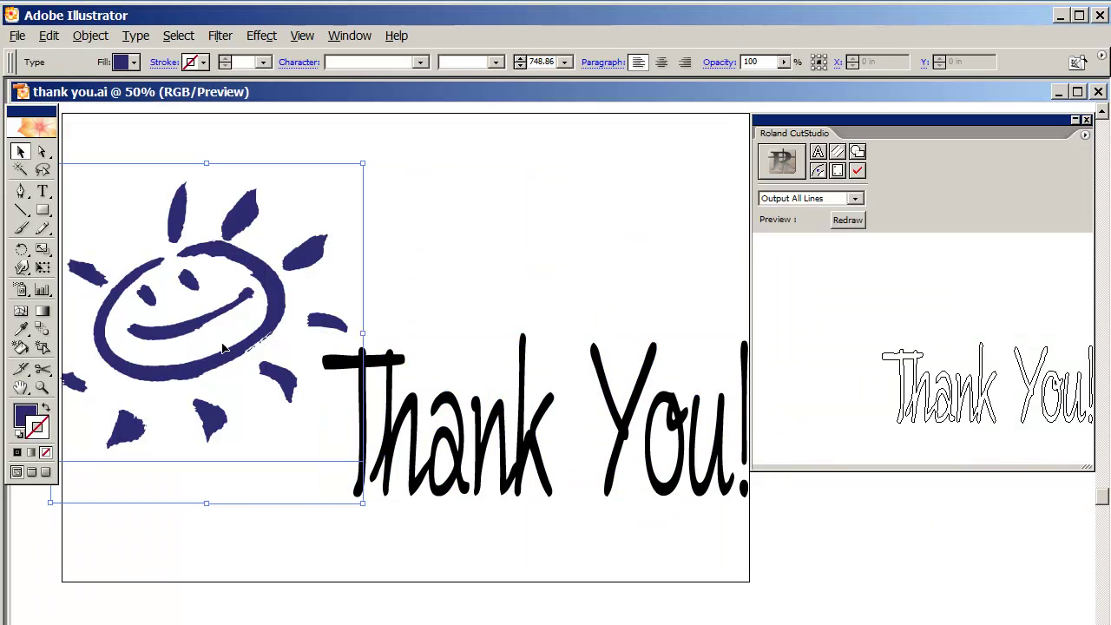
Step: Convert the sun to outlines and send it with the 'Thank You!' lettering to CutStudio
right_click(194, 287)
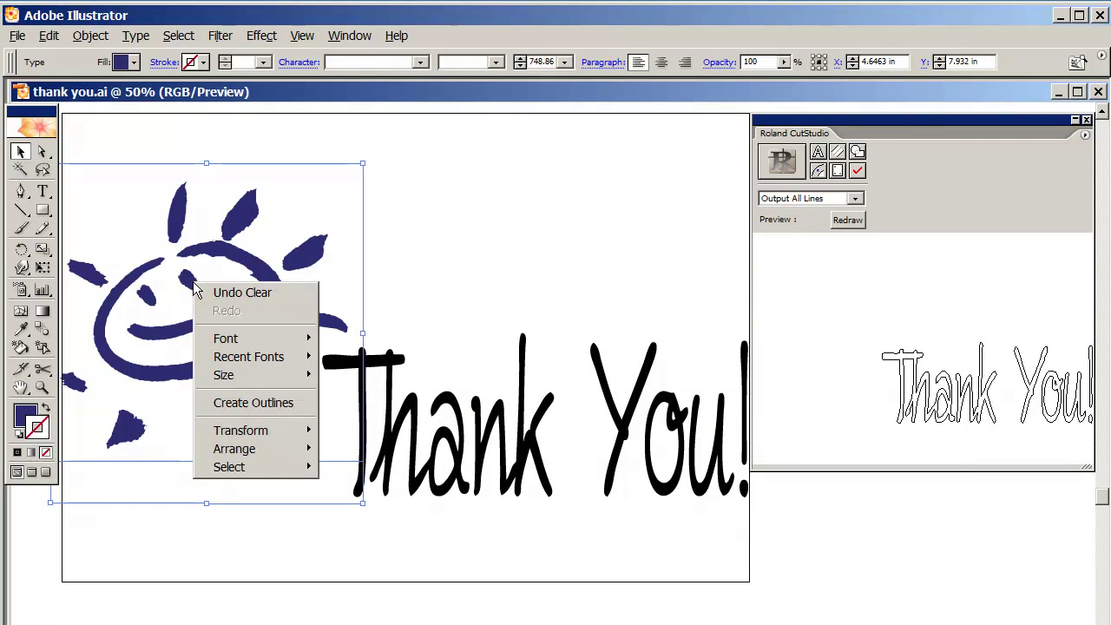
click(253, 403)
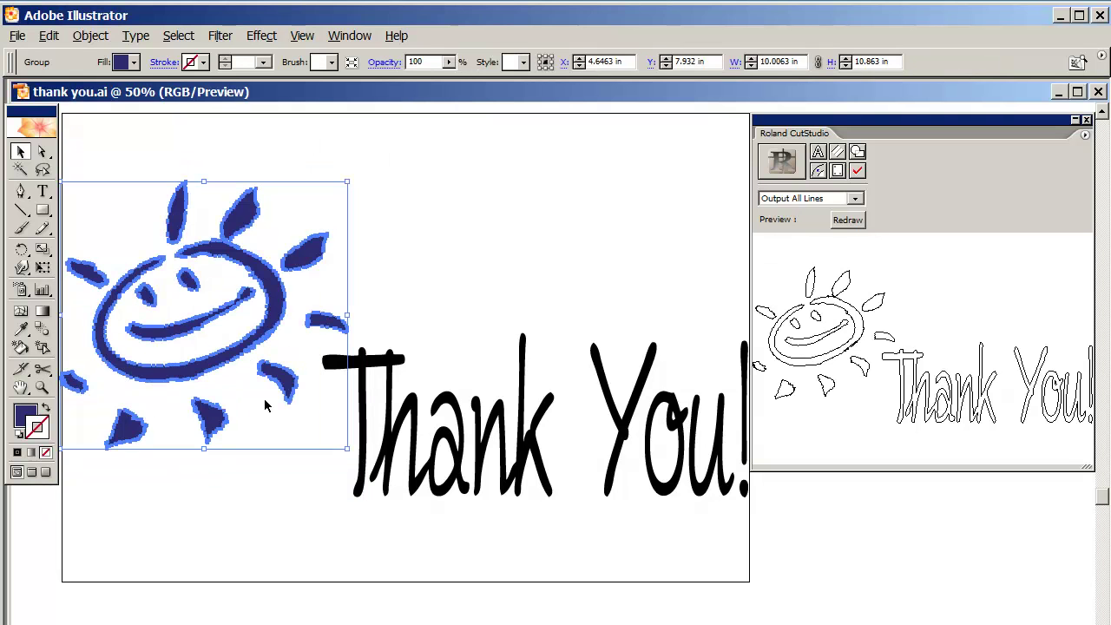
click(792, 172)
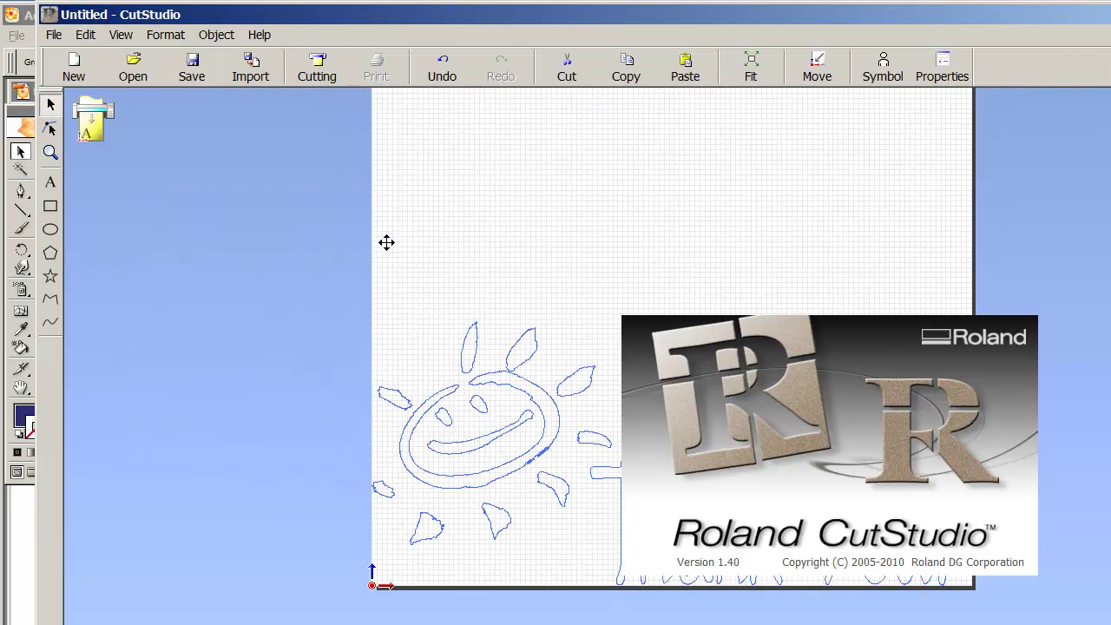